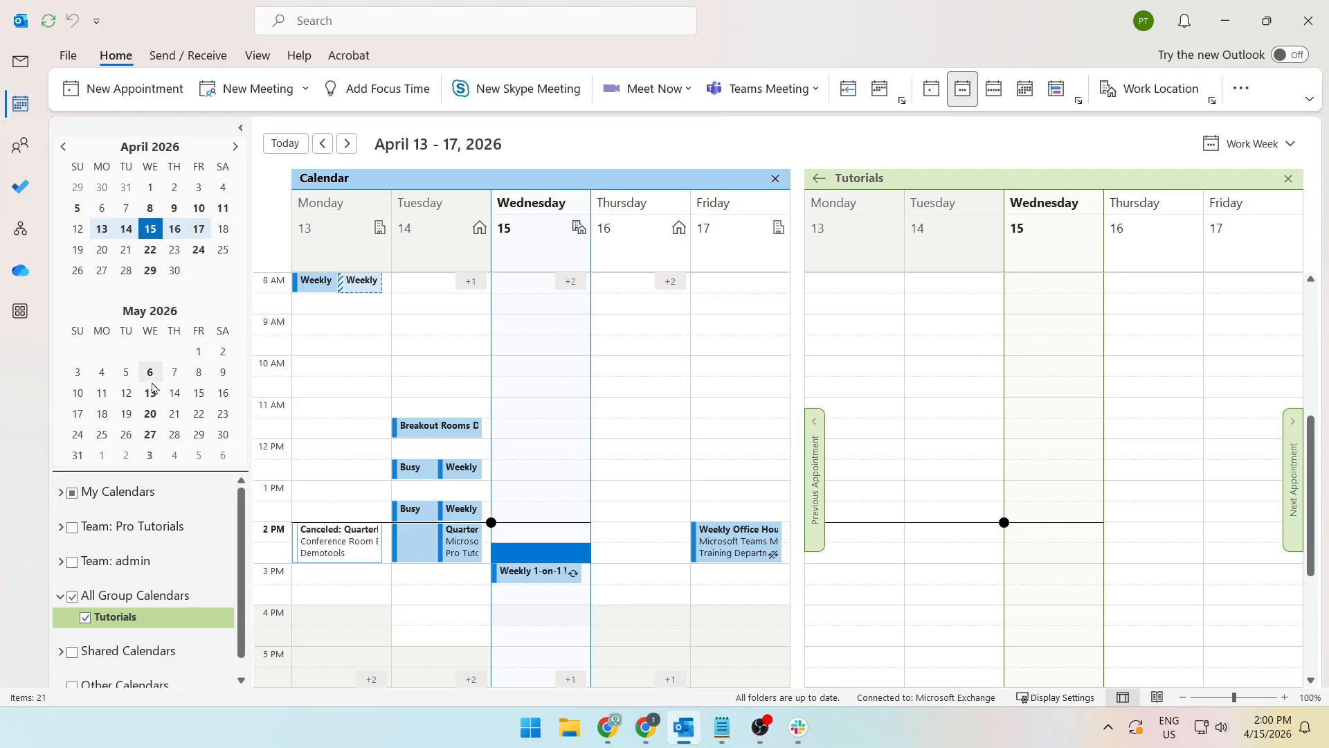
# - Toggle the Tutorials group calendar off and on, and hide it from the calendar view
pyautogui.scroll(-1, 149, 561)
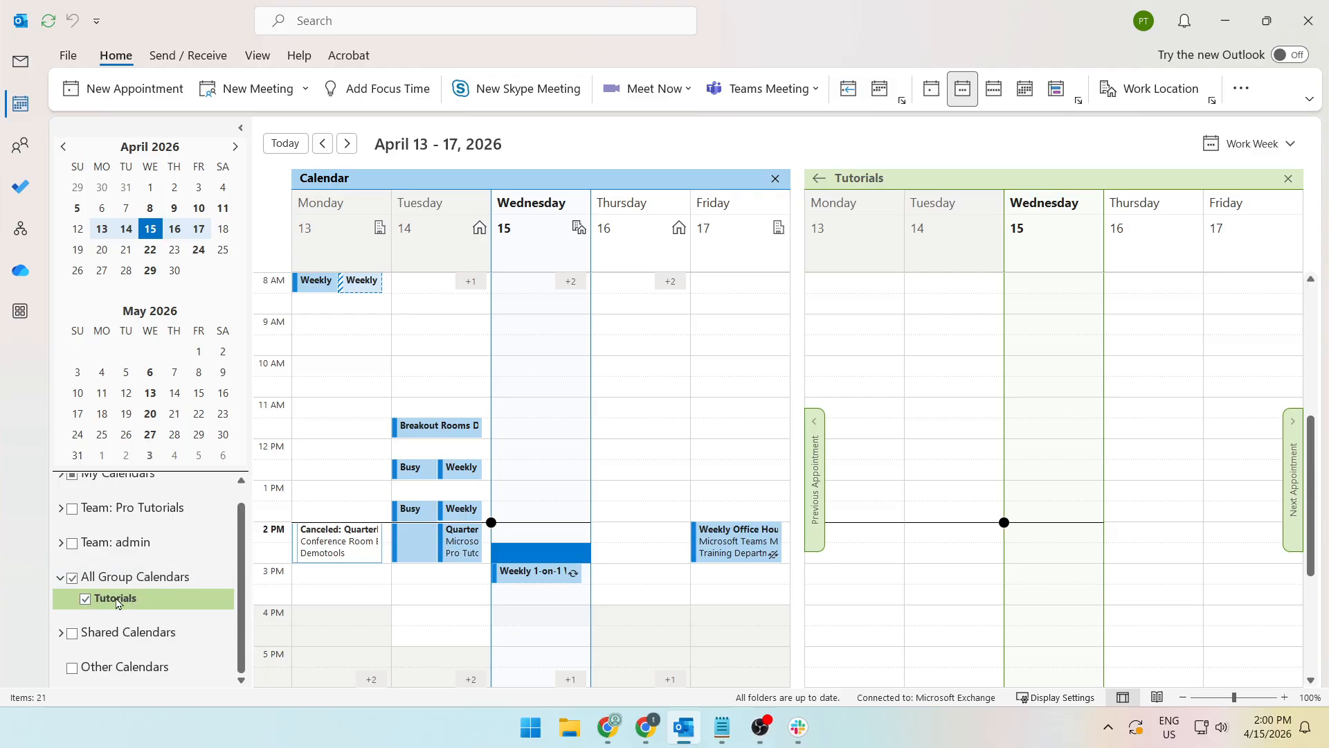
pyautogui.click(86, 599)
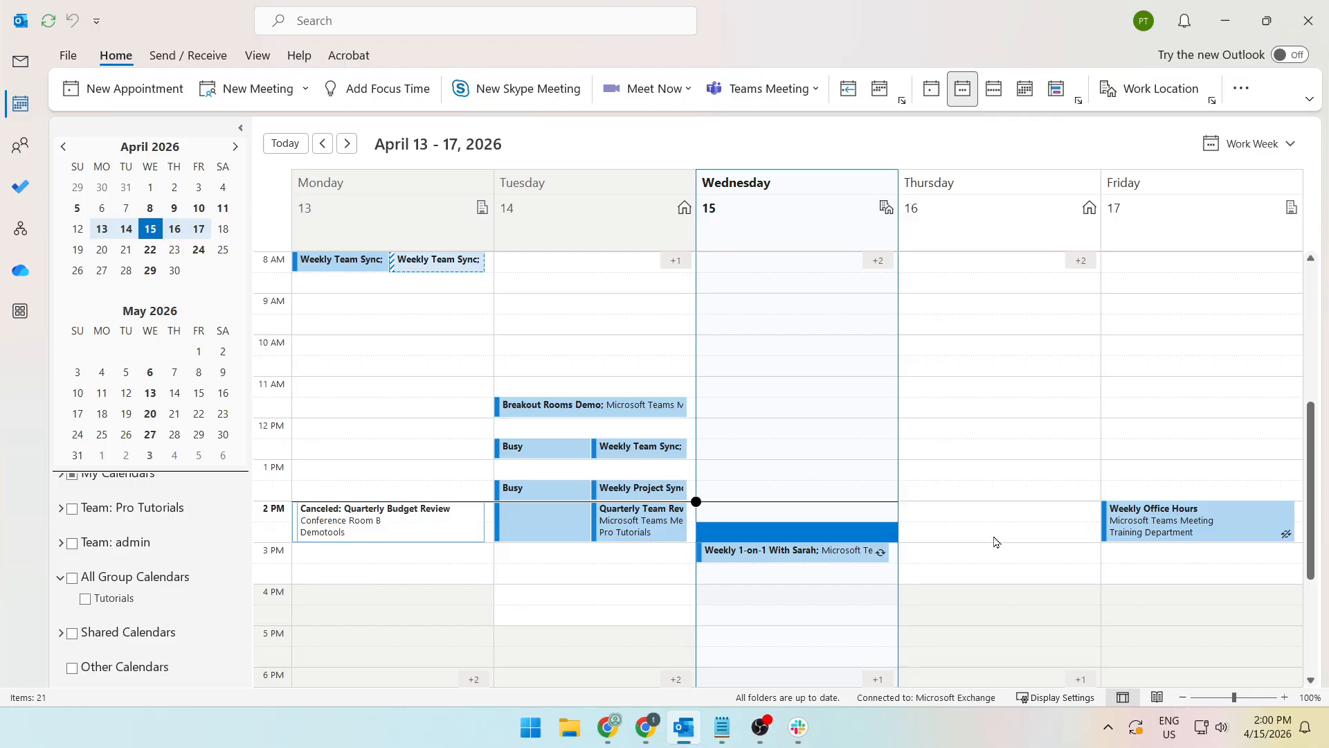
pyautogui.click(85, 600)
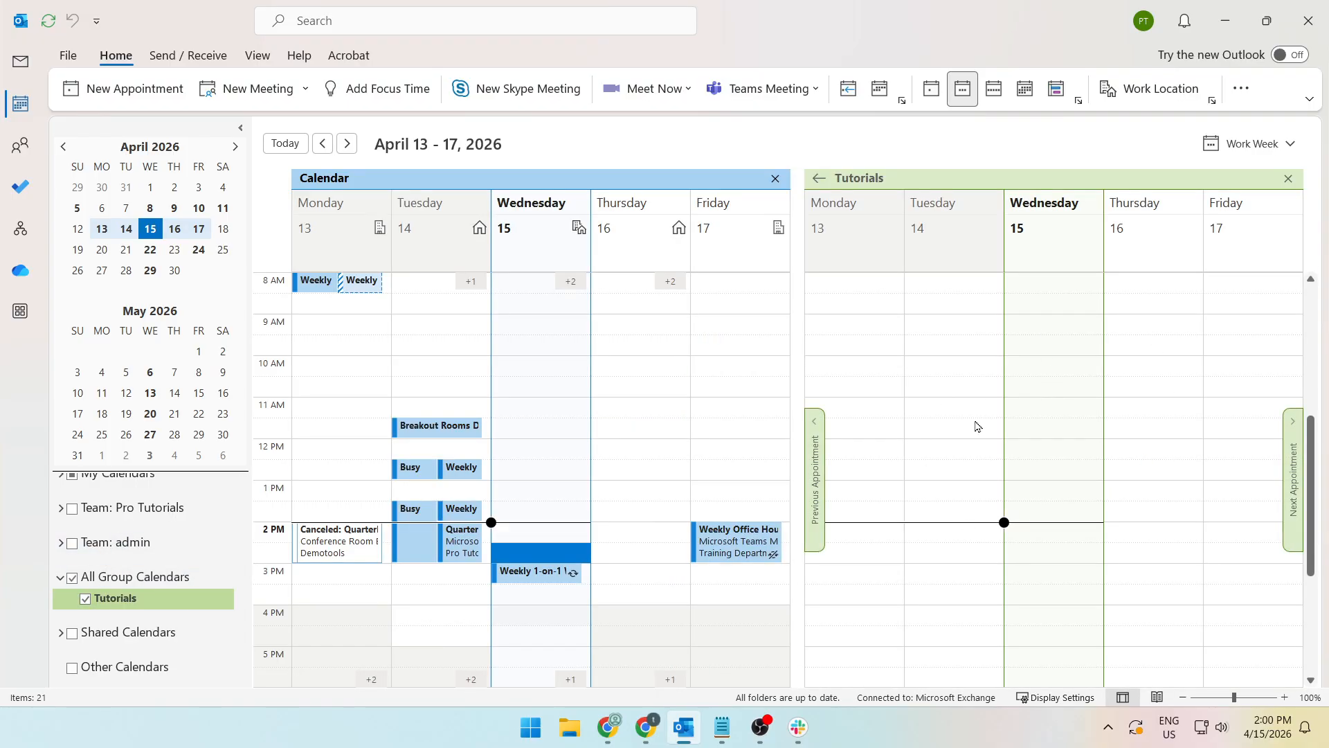
pyautogui.rightClick(143, 605)
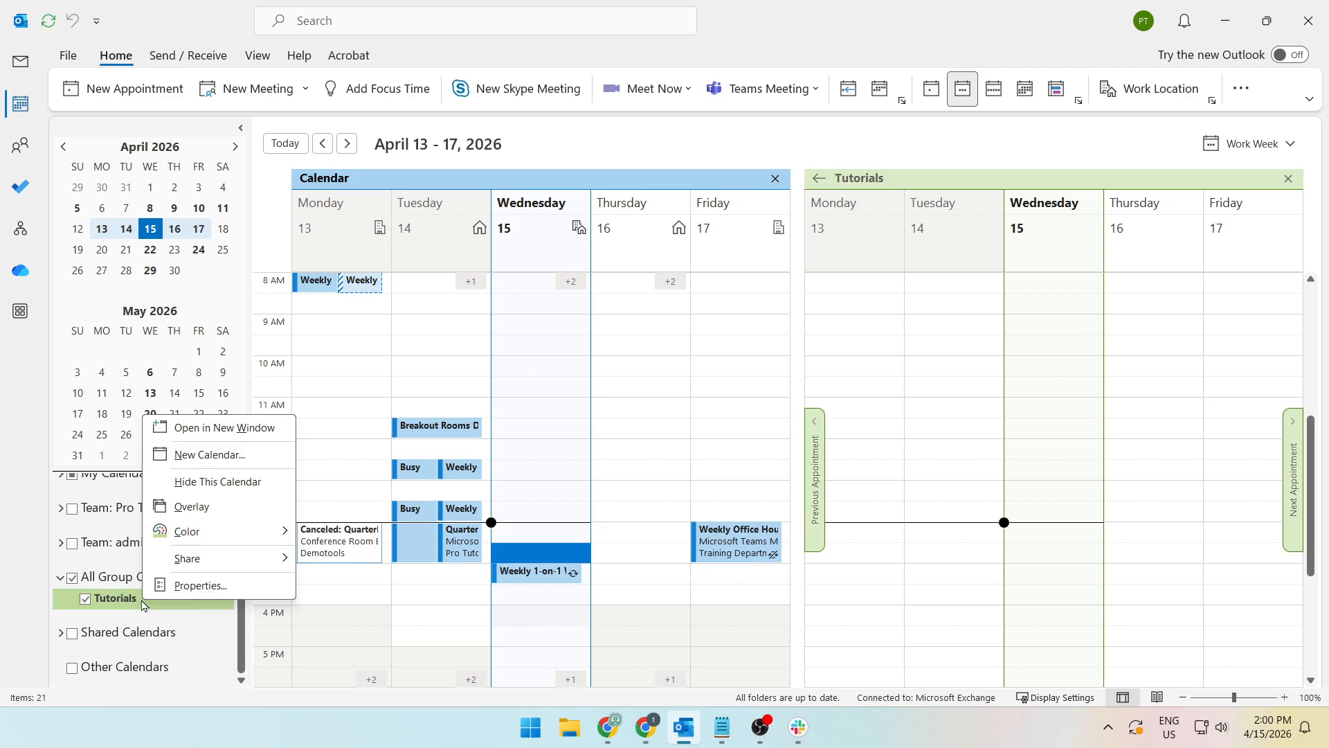
pyautogui.click(221, 483)
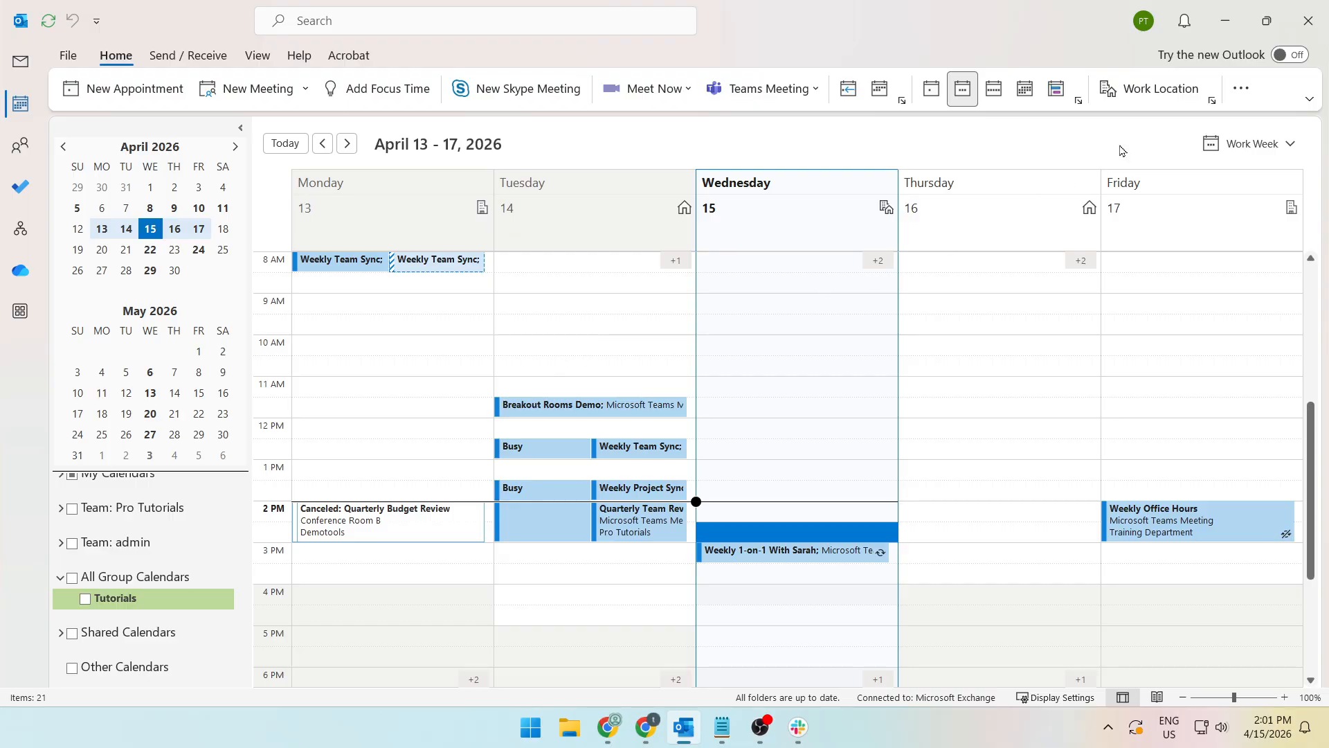
# - Close Outlook and relaunch it from the Windows Run dialog with the command outlook.exe /resetnavpane
pyautogui.click(1308, 20)
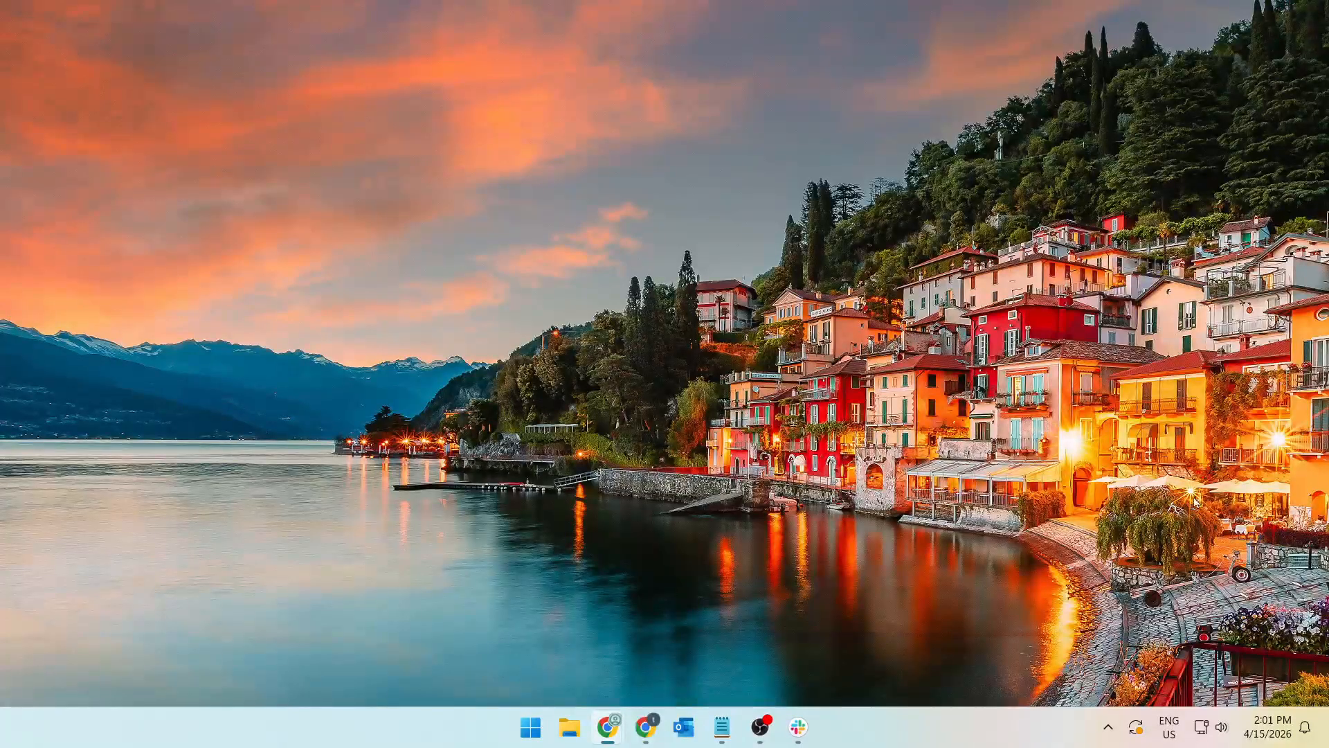
pyautogui.click(1108, 726)
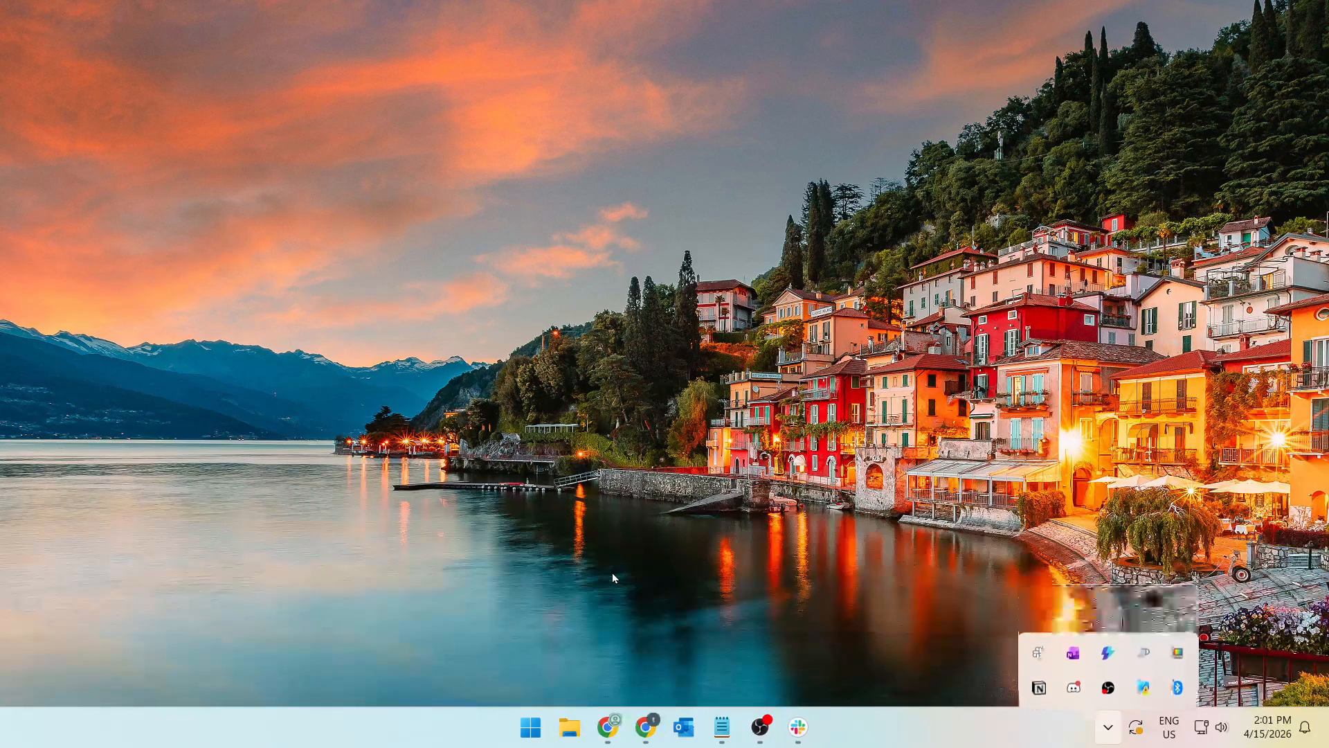
pyautogui.press('super+r')
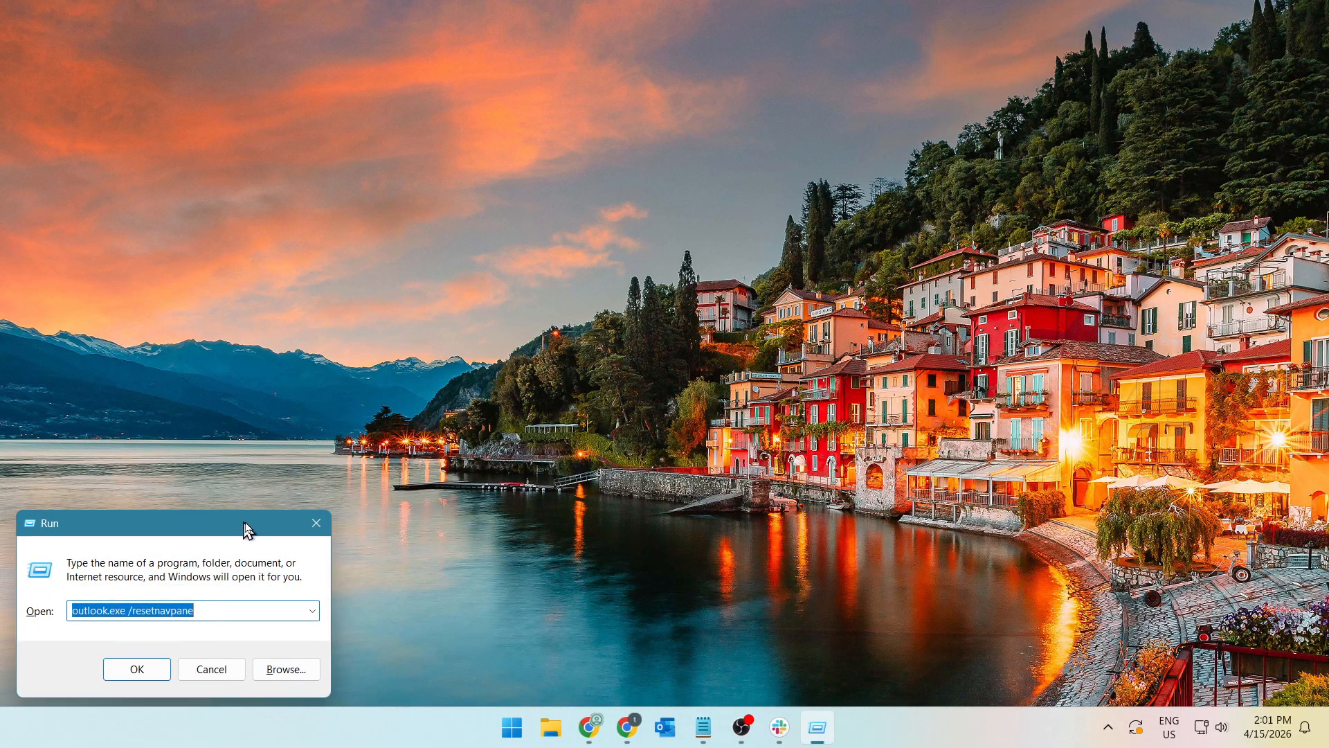
pyautogui.moveTo(250, 525); pyautogui.dragTo(790, 249)
pyautogui.click(763, 324)
pyautogui.moveTo(763, 325); pyautogui.dragTo(617, 325)
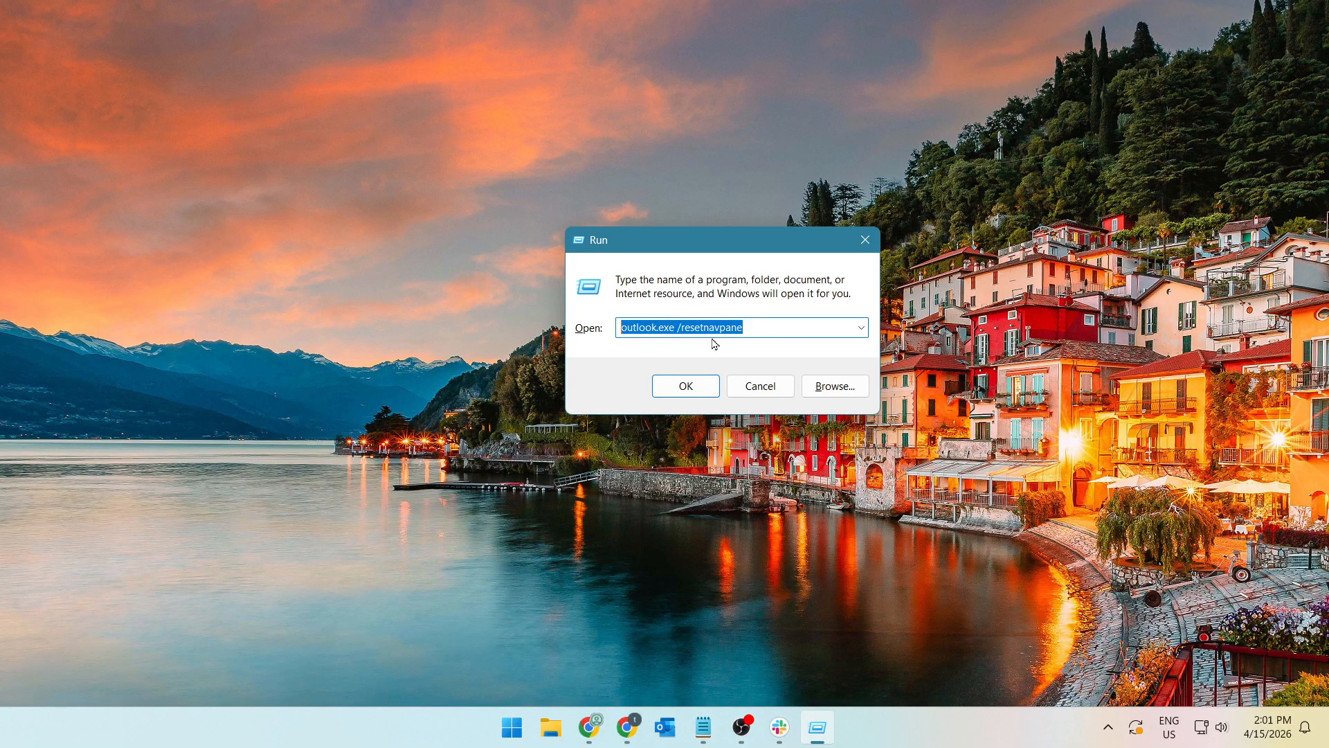
pyautogui.click(755, 330)
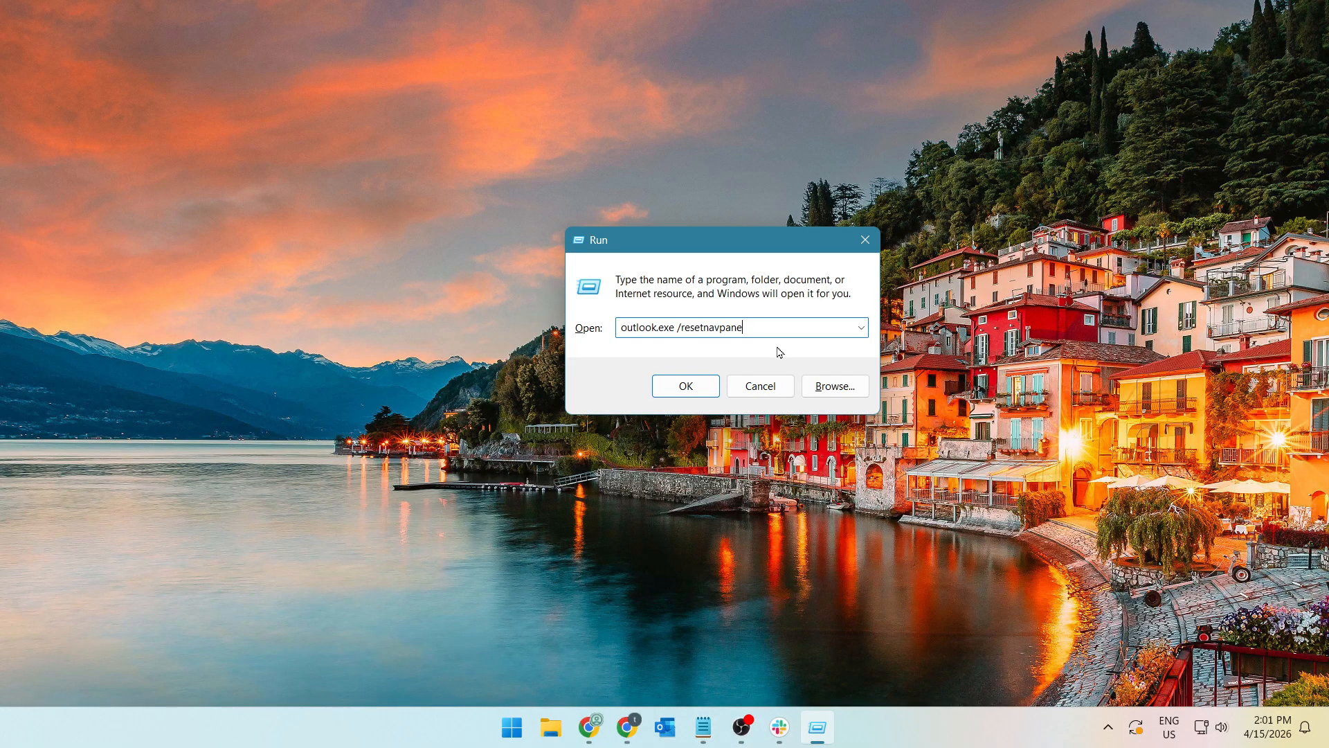
pyautogui.press('Return')
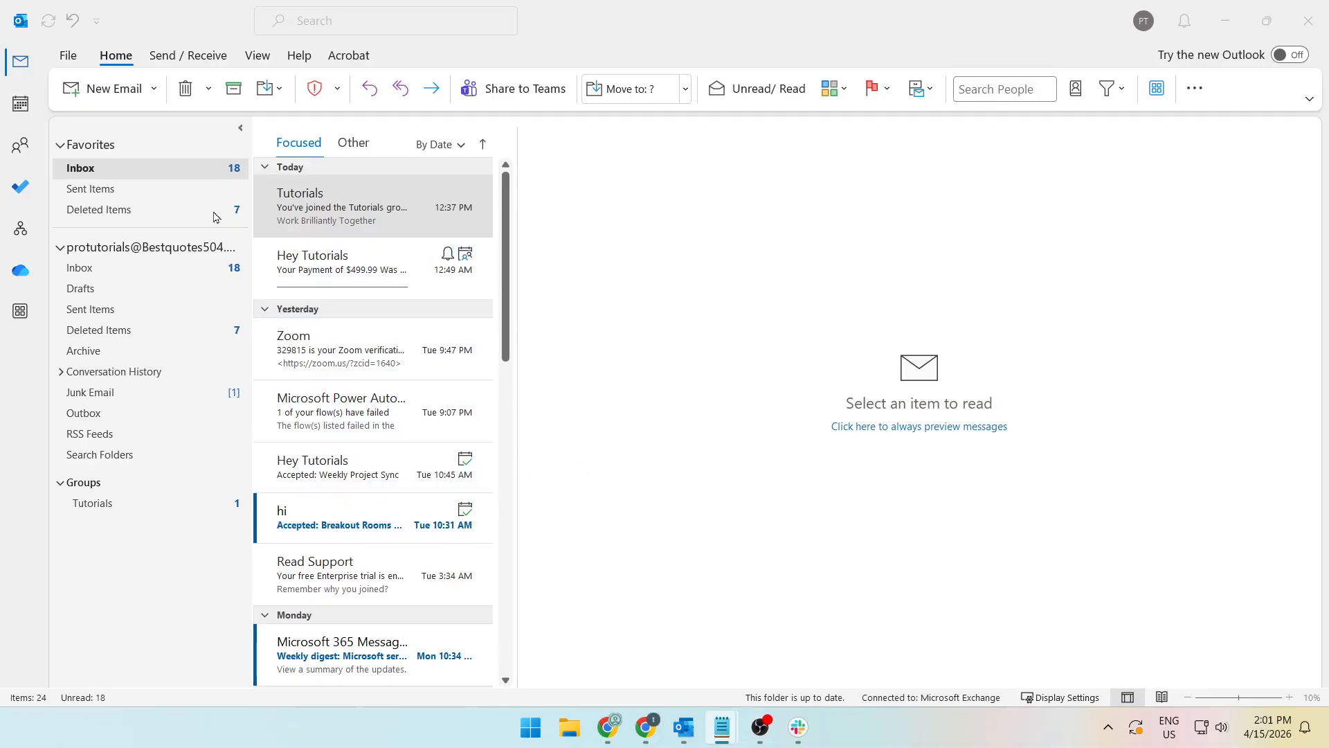
# - Switch to the calendar view and toggle the Team: admin calendars on and off
pyautogui.click(22, 106)
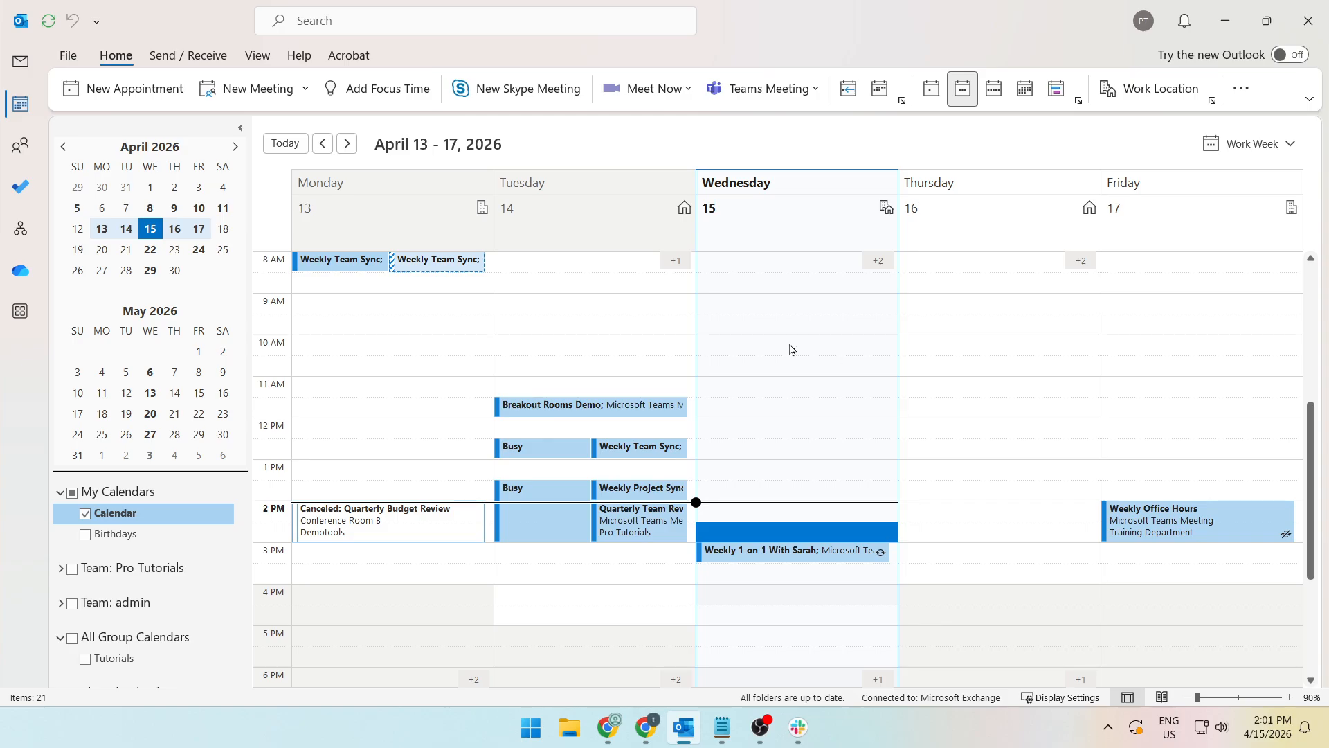
pyautogui.scroll(-2, 173, 620)
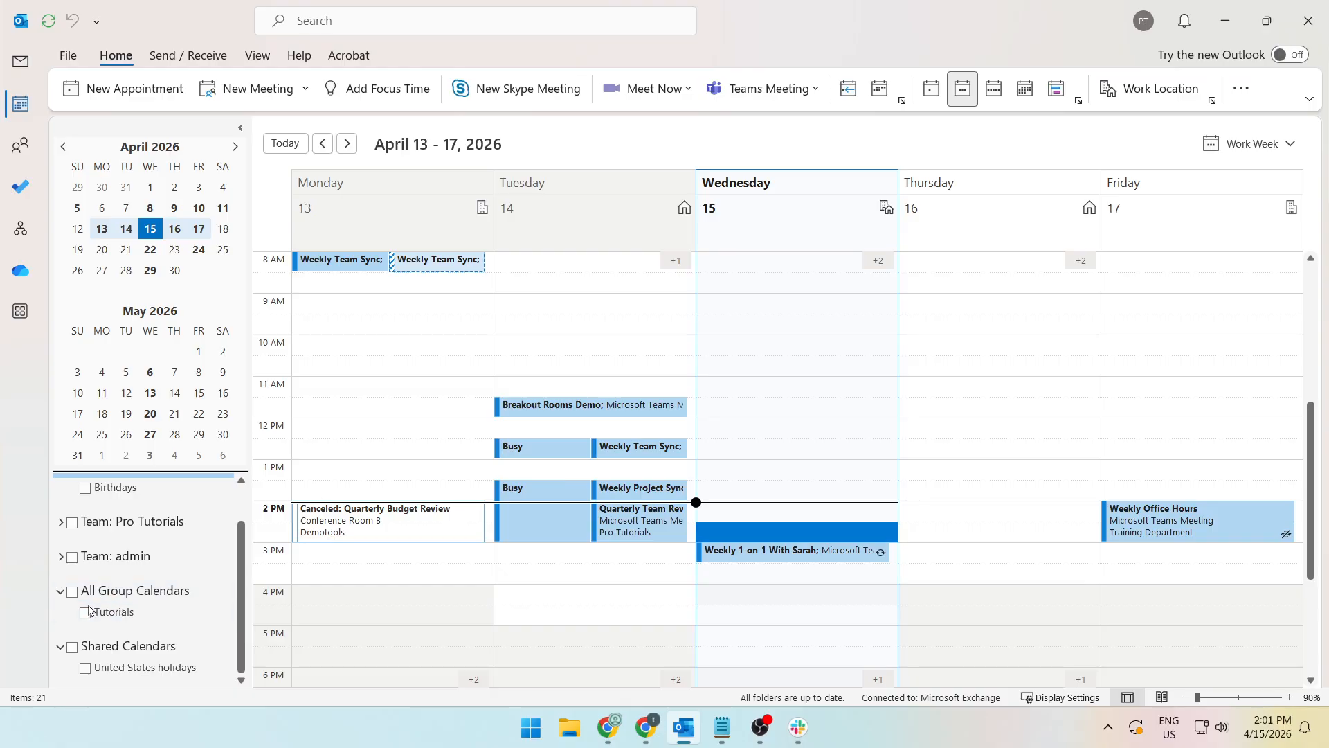
pyautogui.scroll(1, 108, 612)
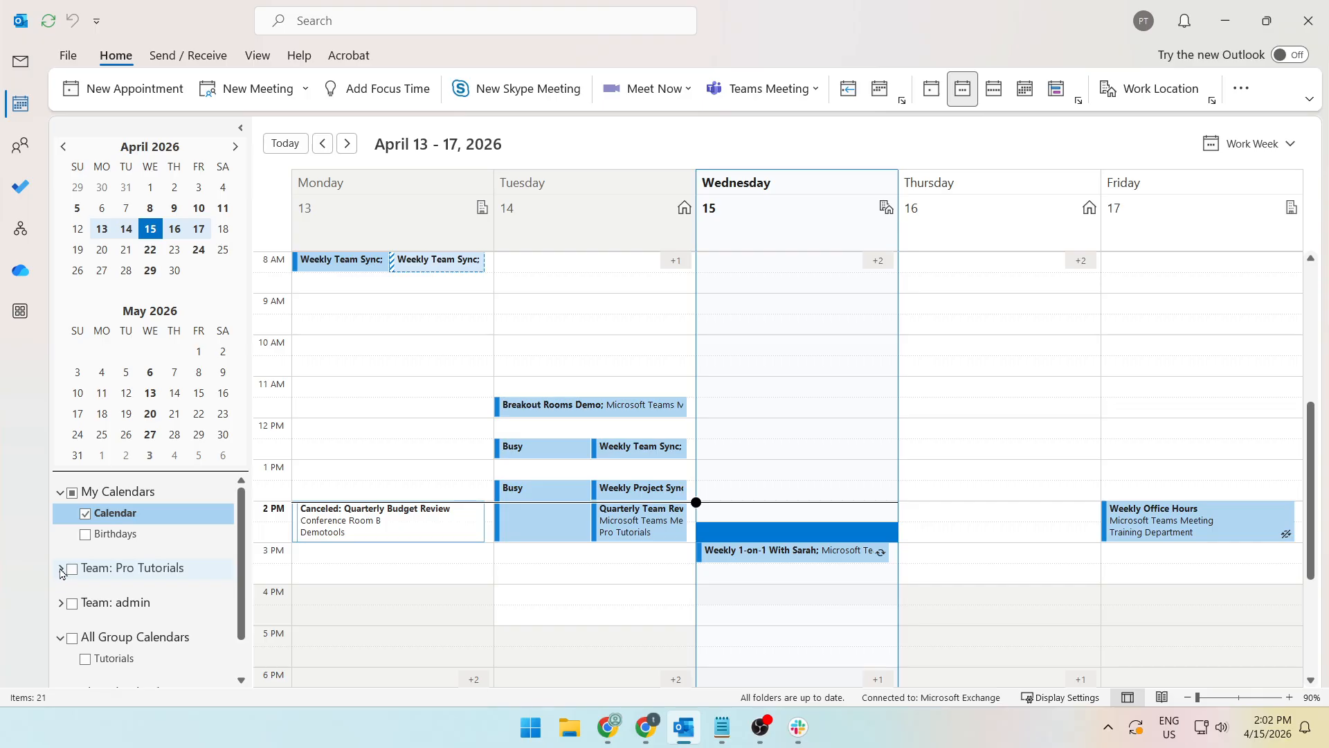
pyautogui.click(71, 603)
pyautogui.click(70, 603)
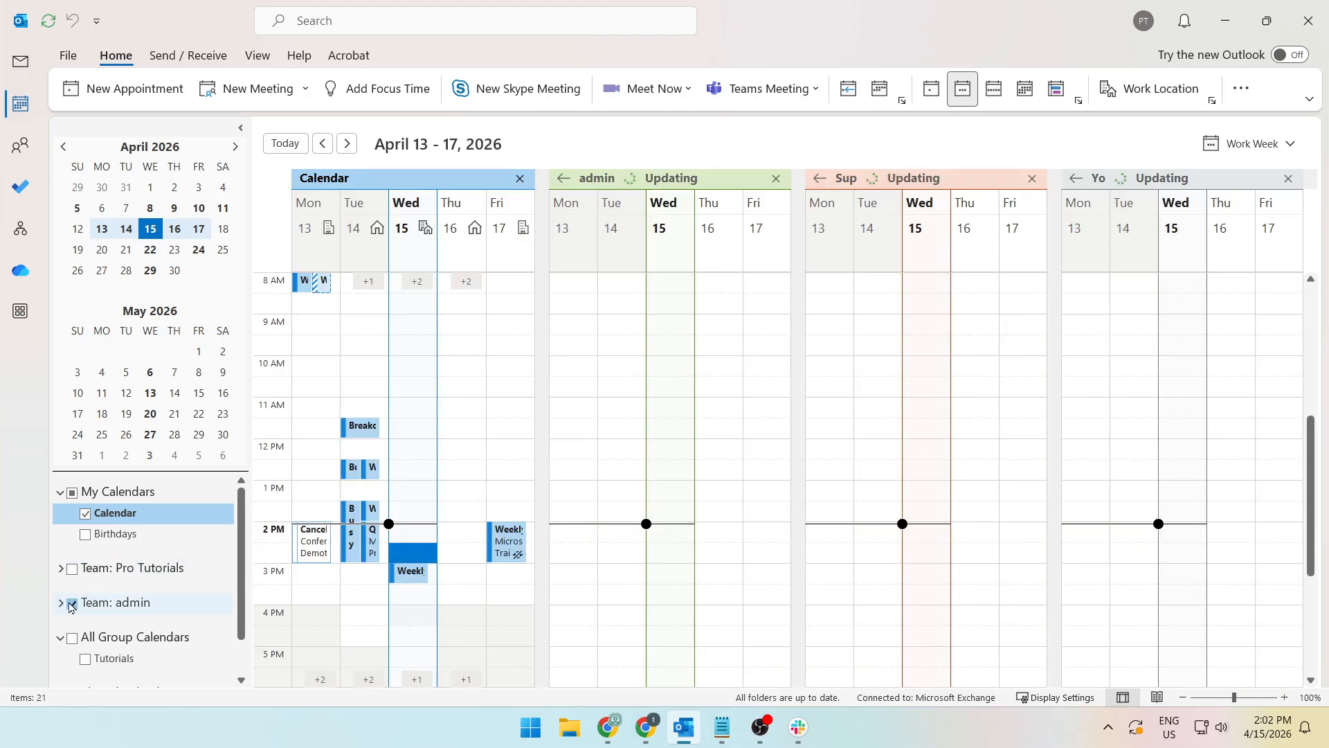
# - Collapse and re-expand the Shared Calendars group, and display the Tutorials group calendar beside the main calendar
pyautogui.scroll(-2, 90, 627)
pyautogui.click(60, 648)
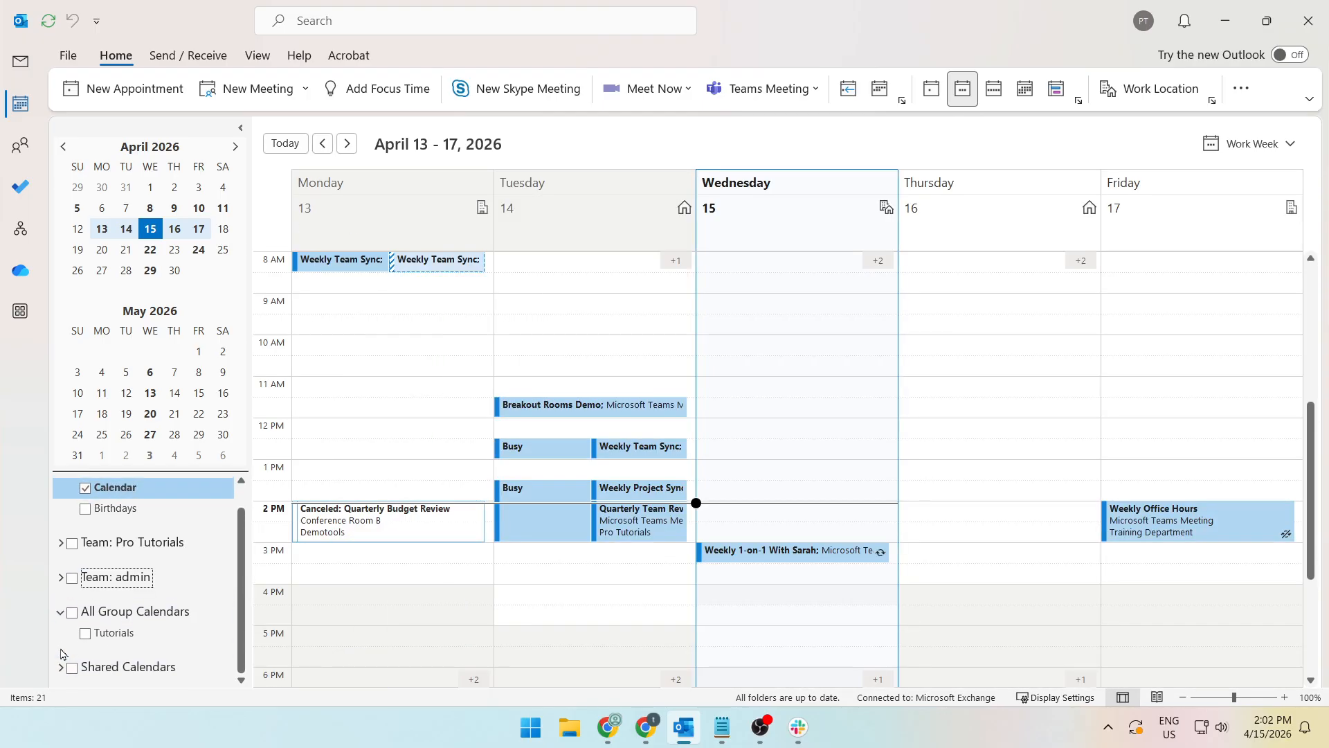
pyautogui.click(61, 665)
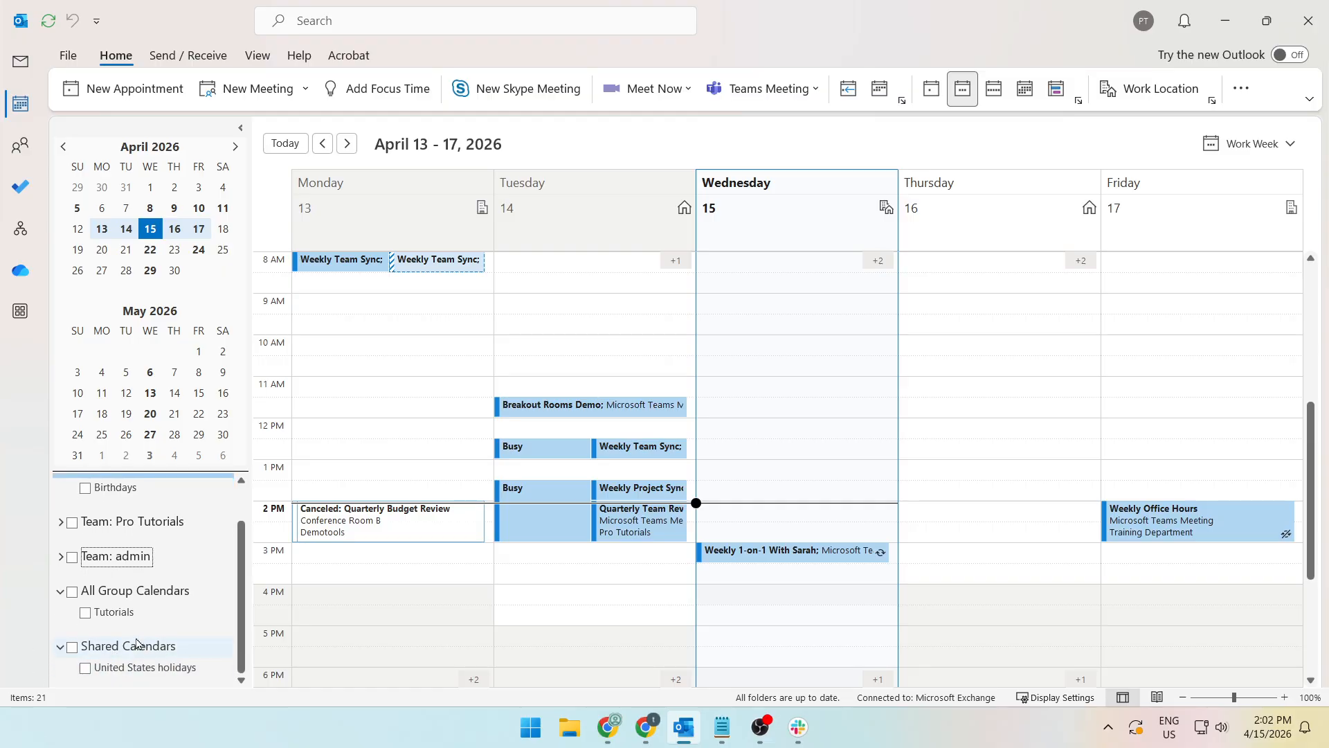
pyautogui.scroll(2, 137, 643)
pyautogui.scroll(-2, 129, 610)
pyautogui.click(86, 613)
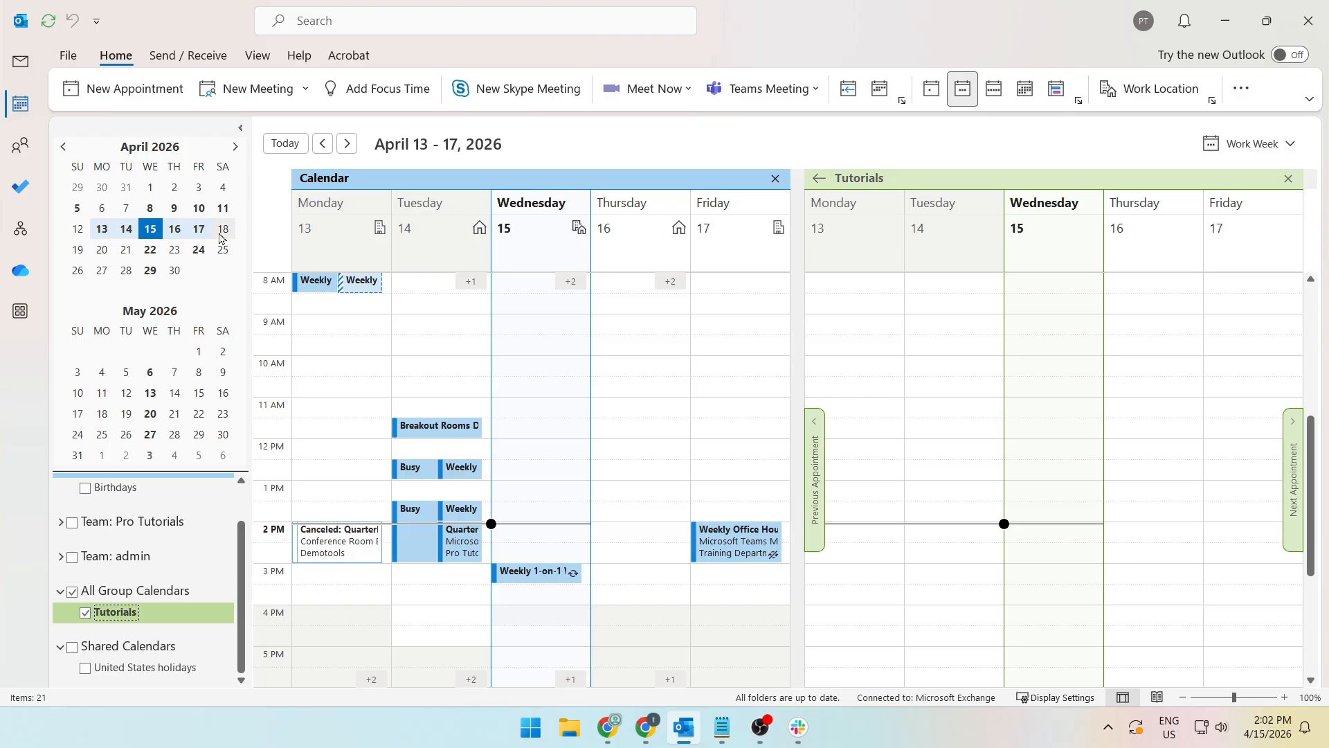
# - Open the profile manager from the account settings and show the mail profiles set up on this computer
pyautogui.click(69, 56)
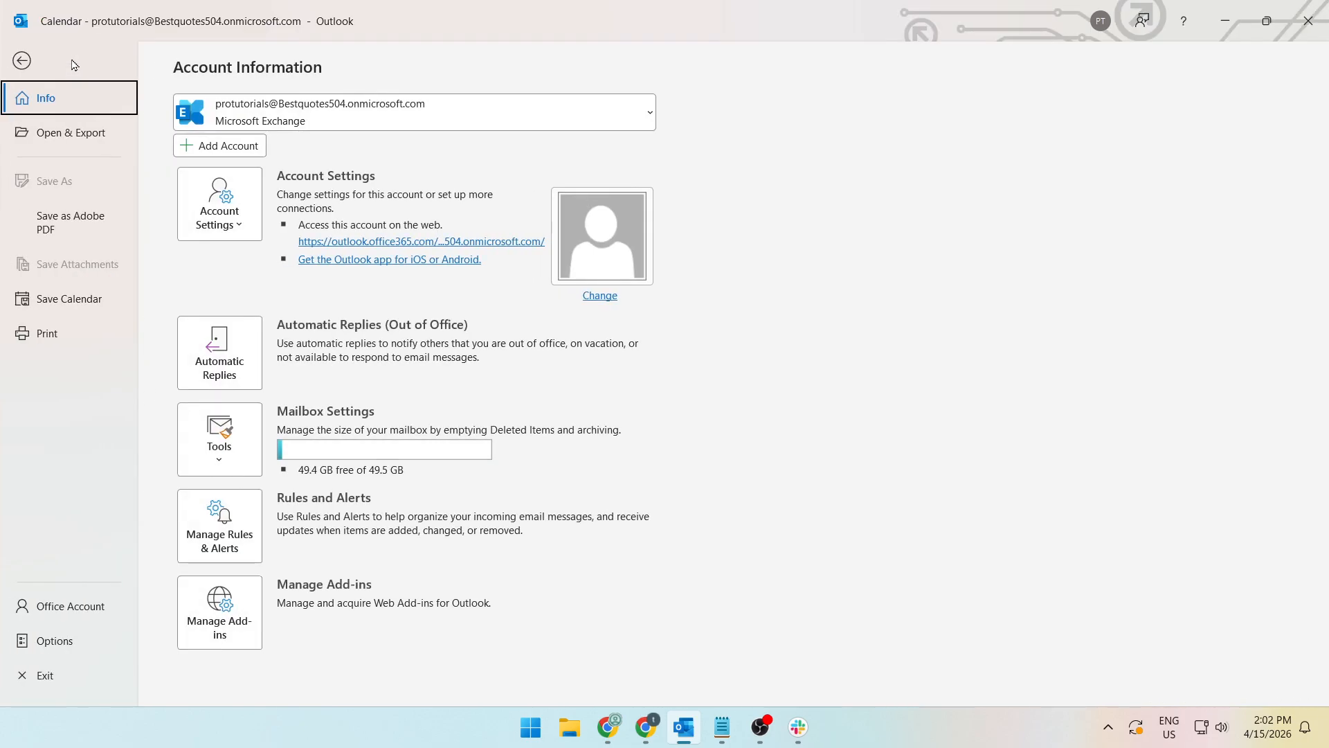
pyautogui.click(213, 210)
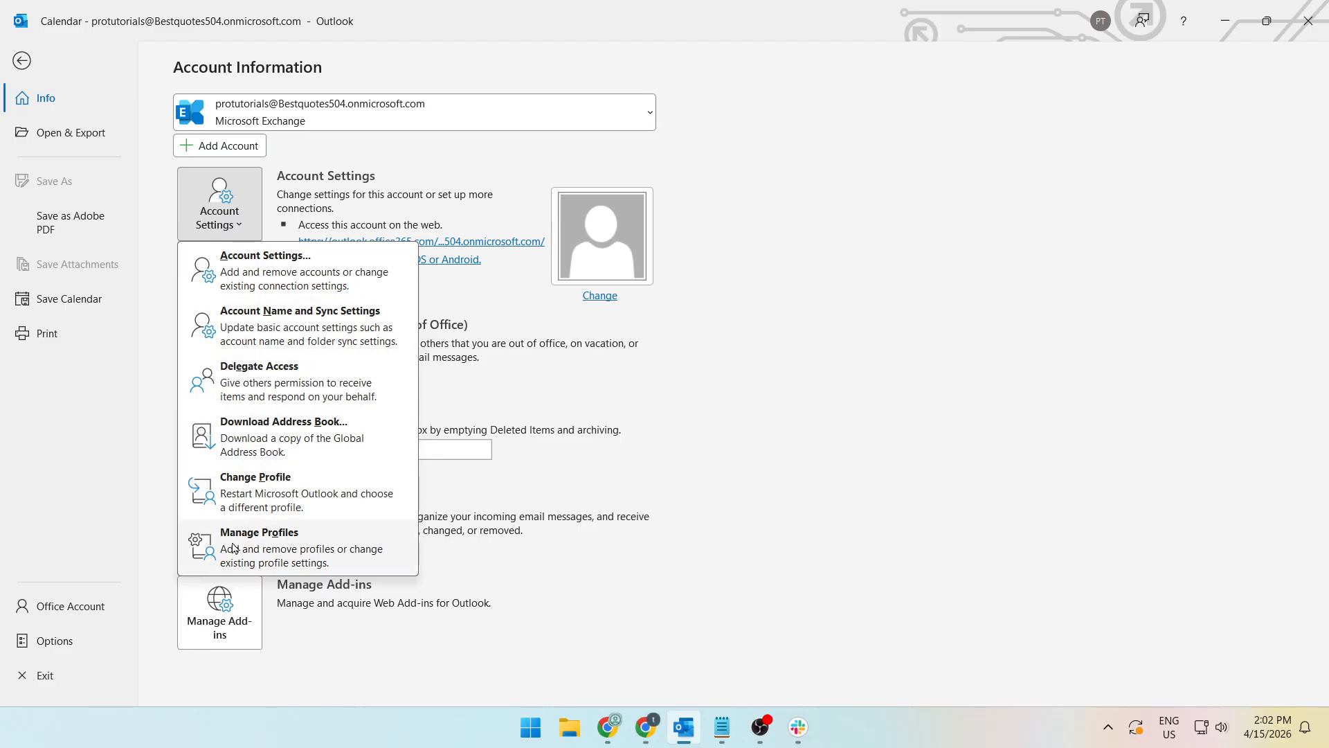
pyautogui.click(291, 552)
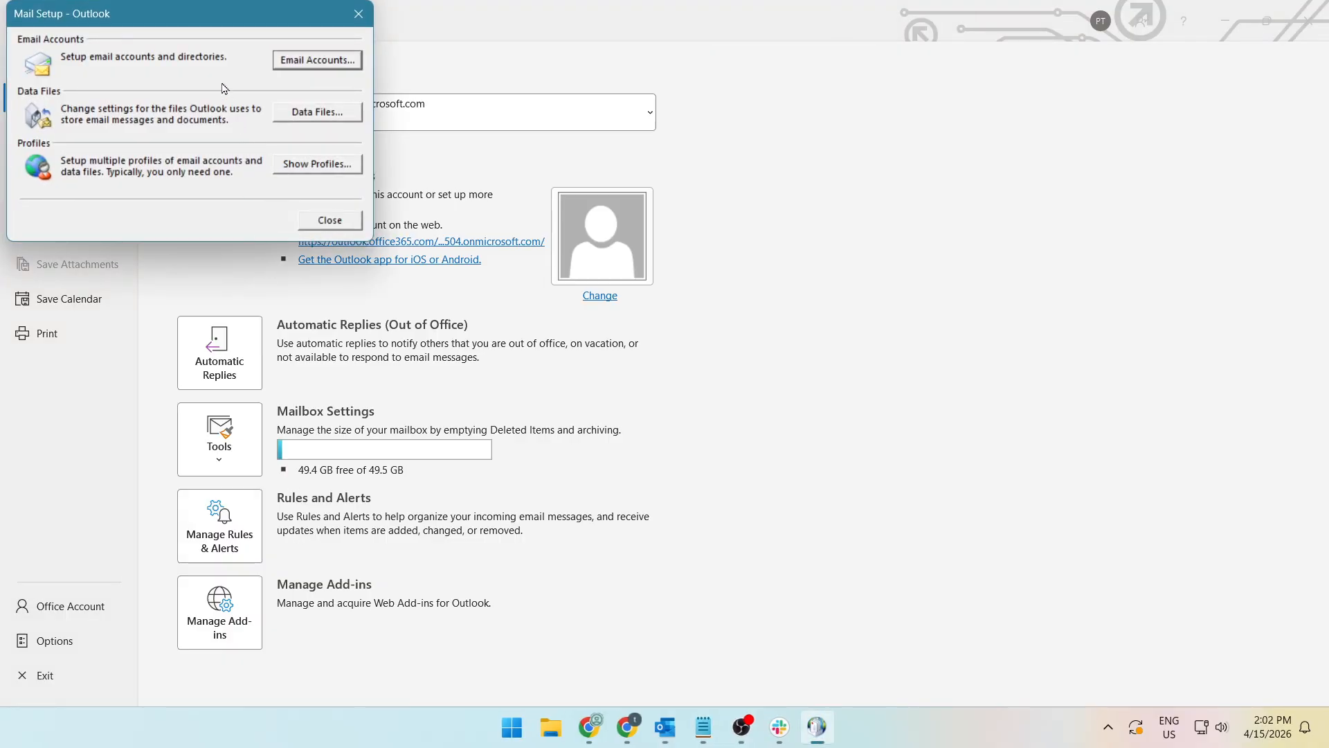
pyautogui.moveTo(160, 23); pyautogui.dragTo(626, 274)
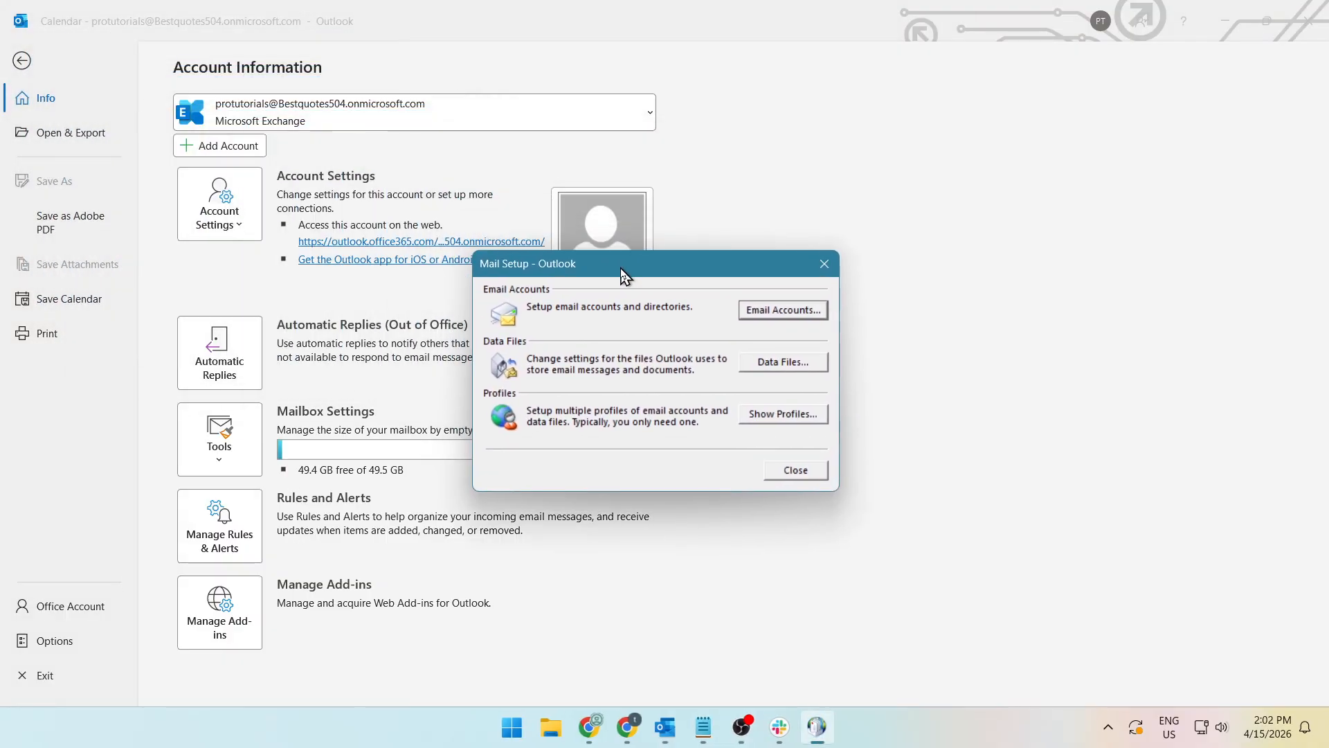
pyautogui.click(758, 414)
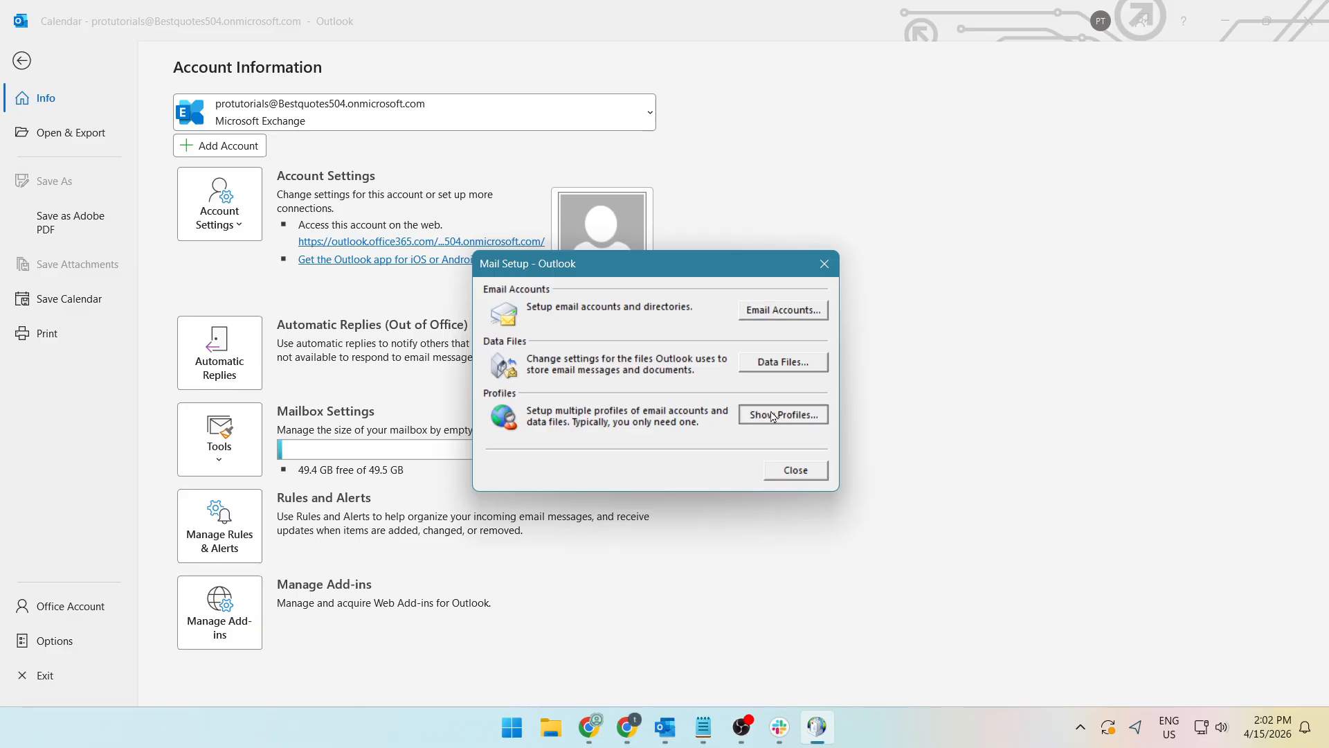
pyautogui.moveTo(158, 20); pyautogui.dragTo(740, 176)
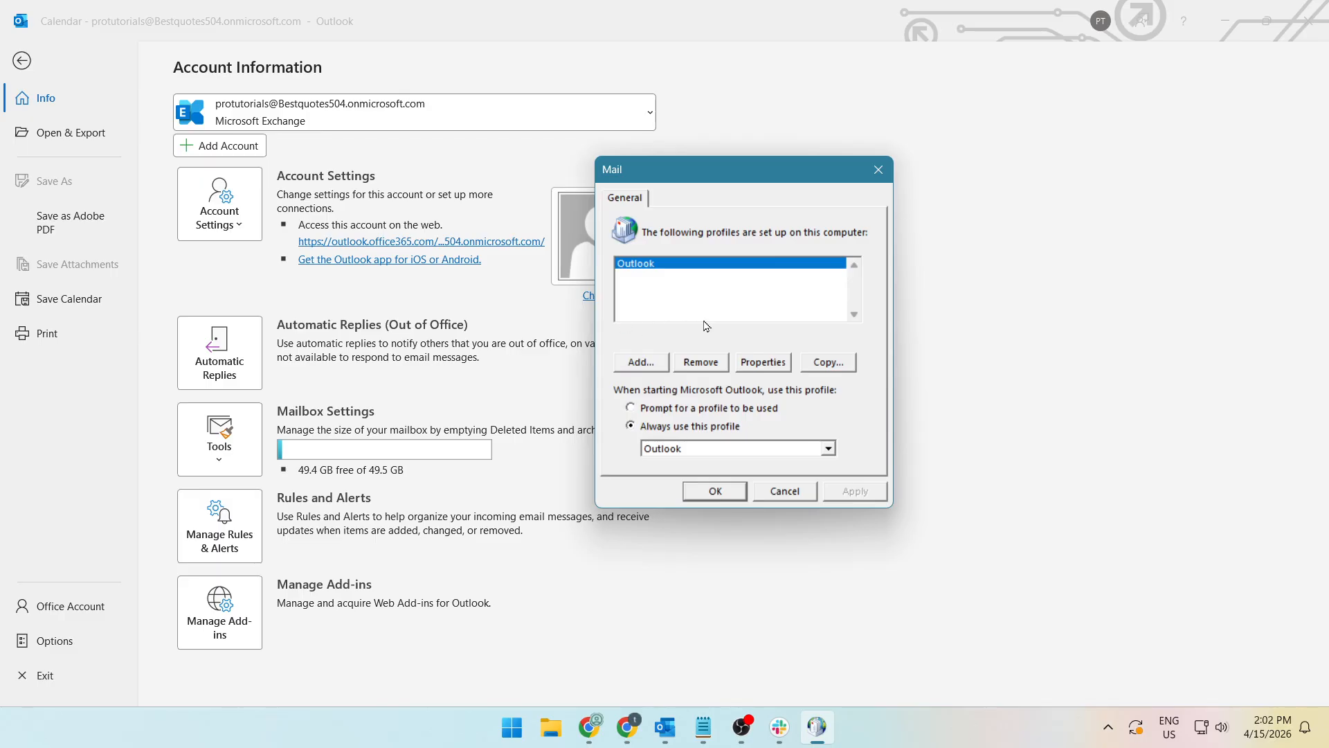
# - Create a mail profile named Outlook NEW and complete automatic setup with the prefilled email account
pyautogui.click(640, 362)
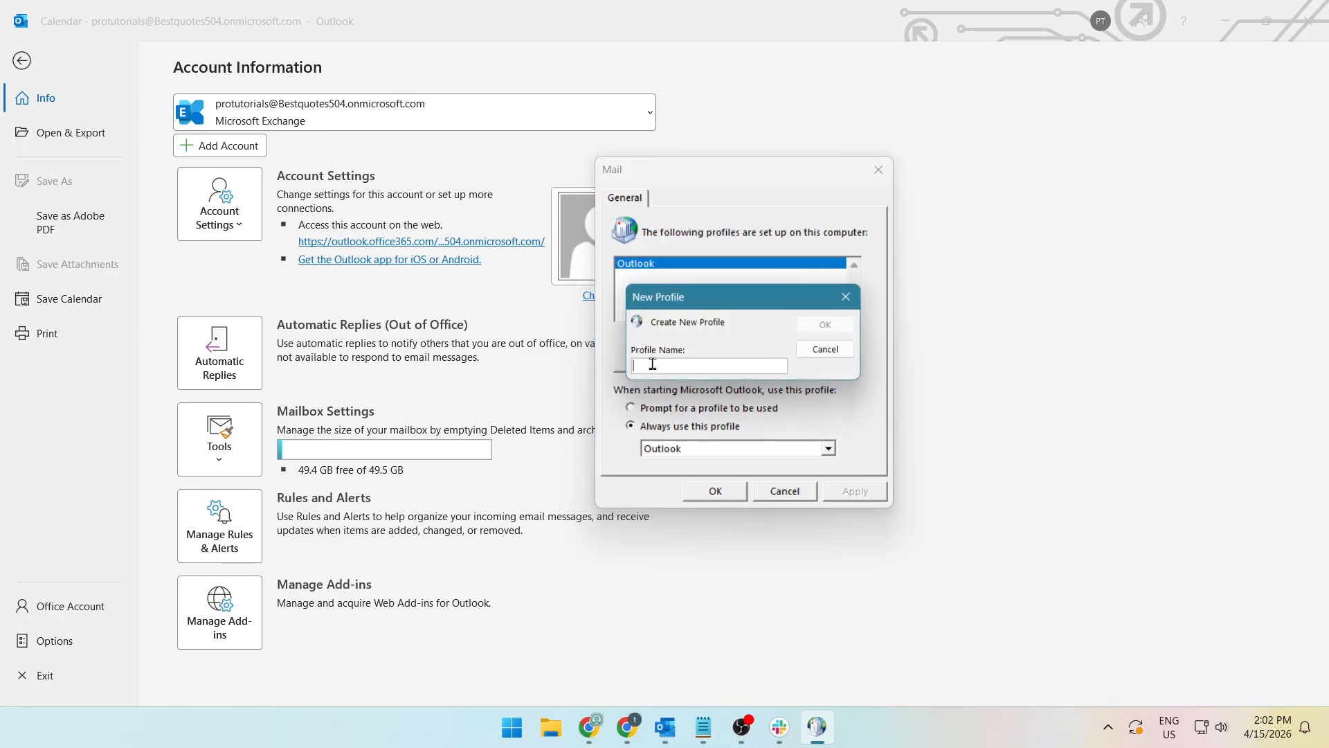
pyautogui.write('Outlook NEW')
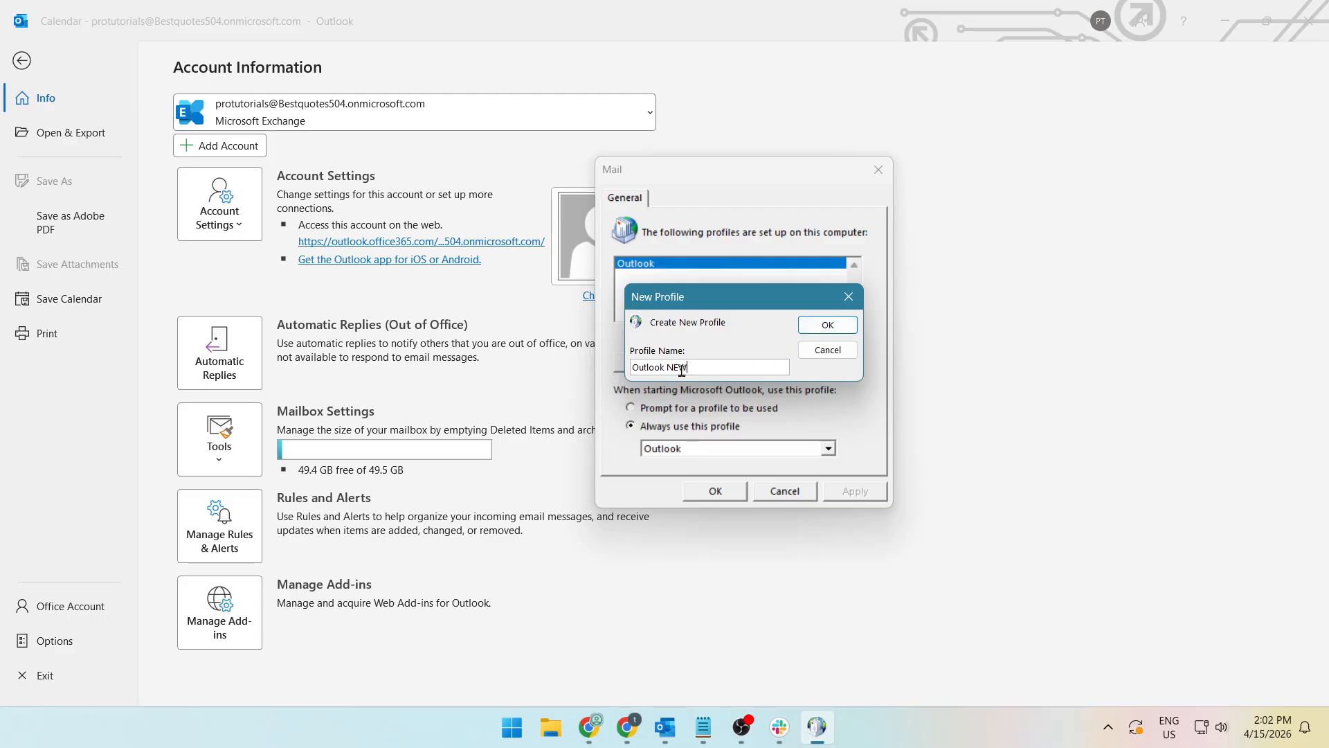
pyautogui.moveTo(690, 367); pyautogui.dragTo(608, 385)
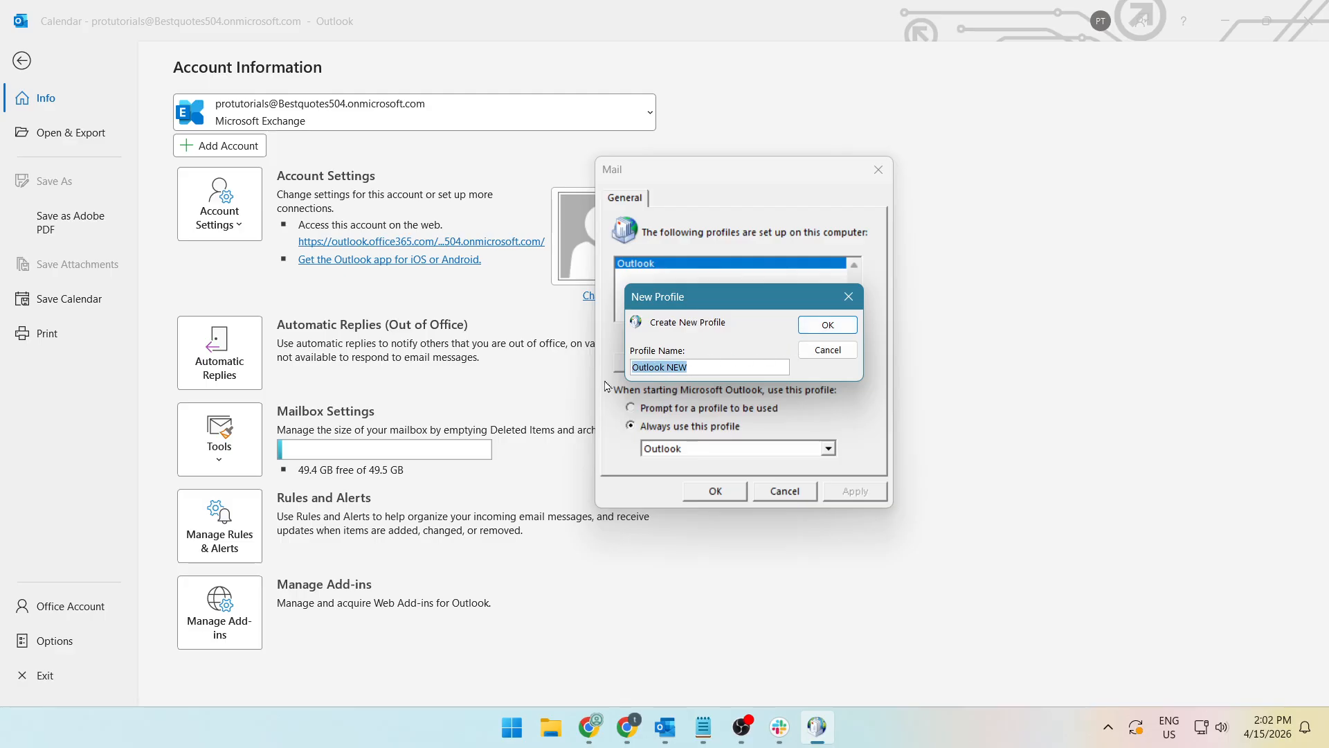
pyautogui.click(817, 326)
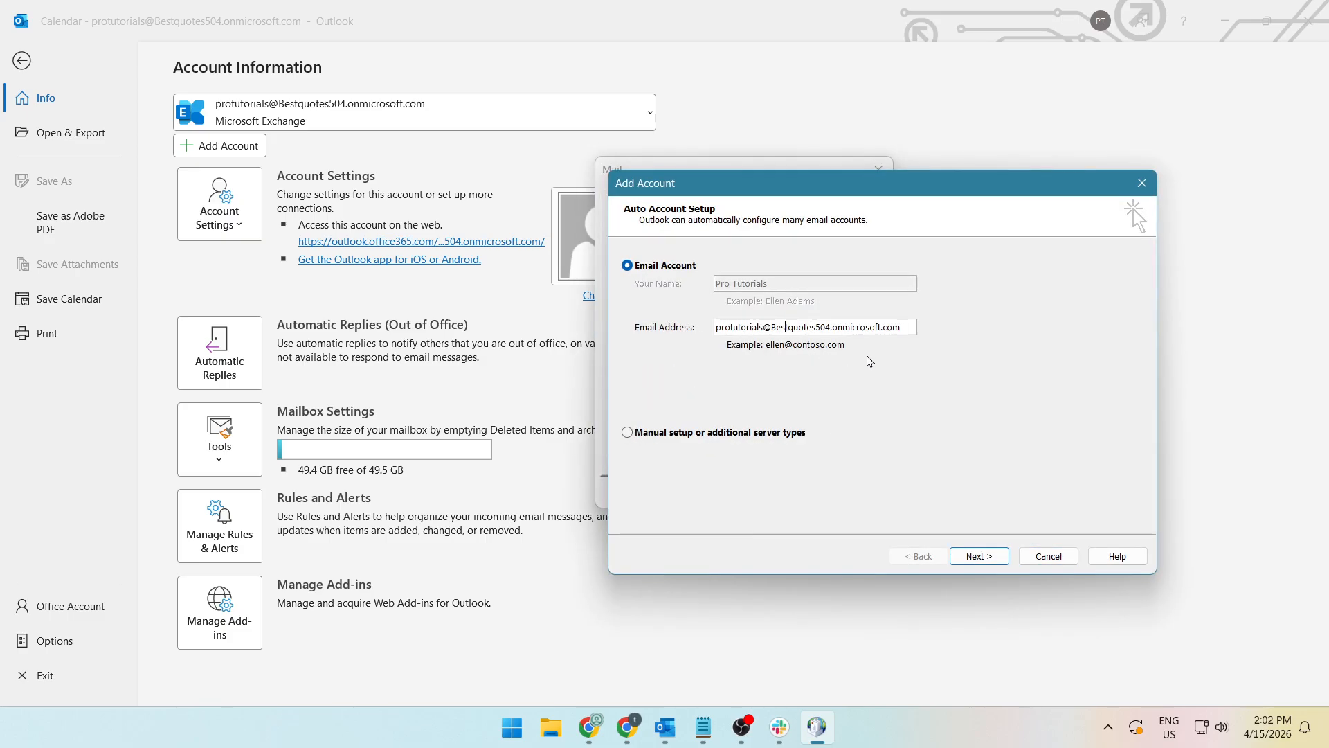
pyautogui.click(976, 555)
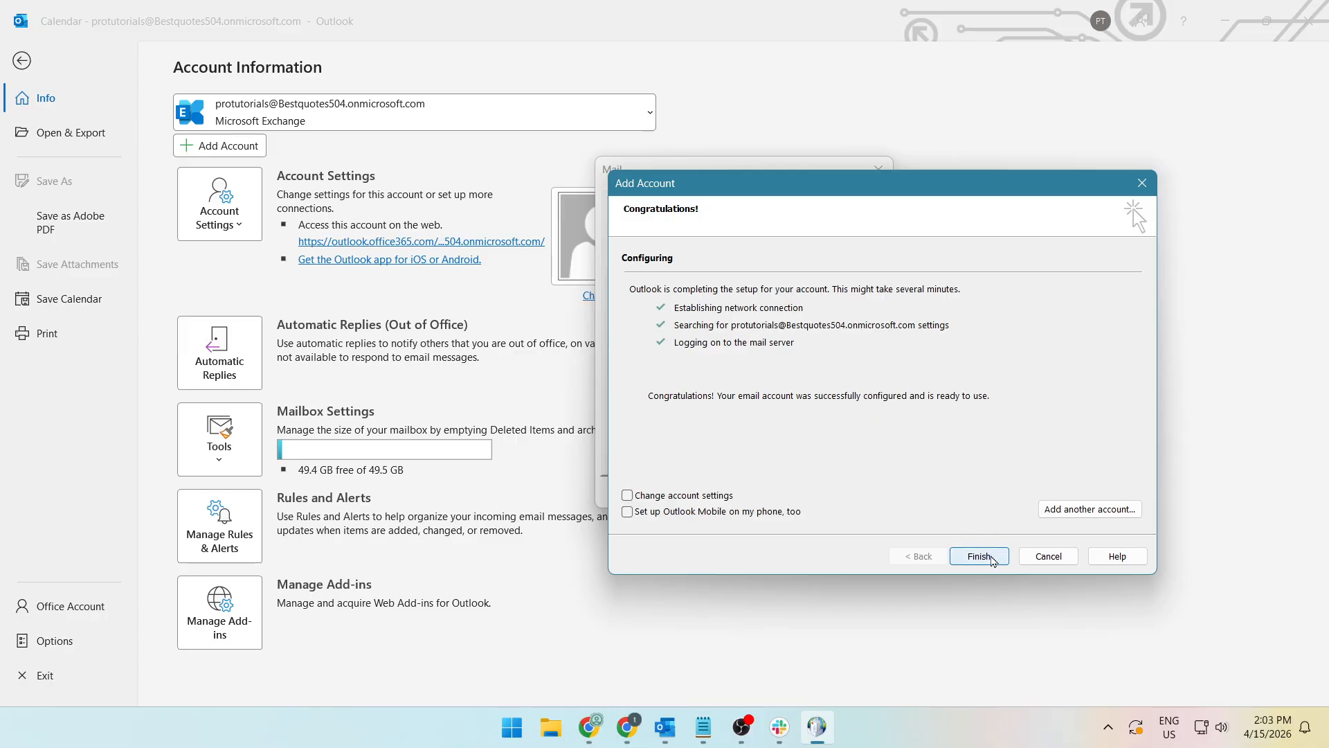
pyautogui.click(979, 557)
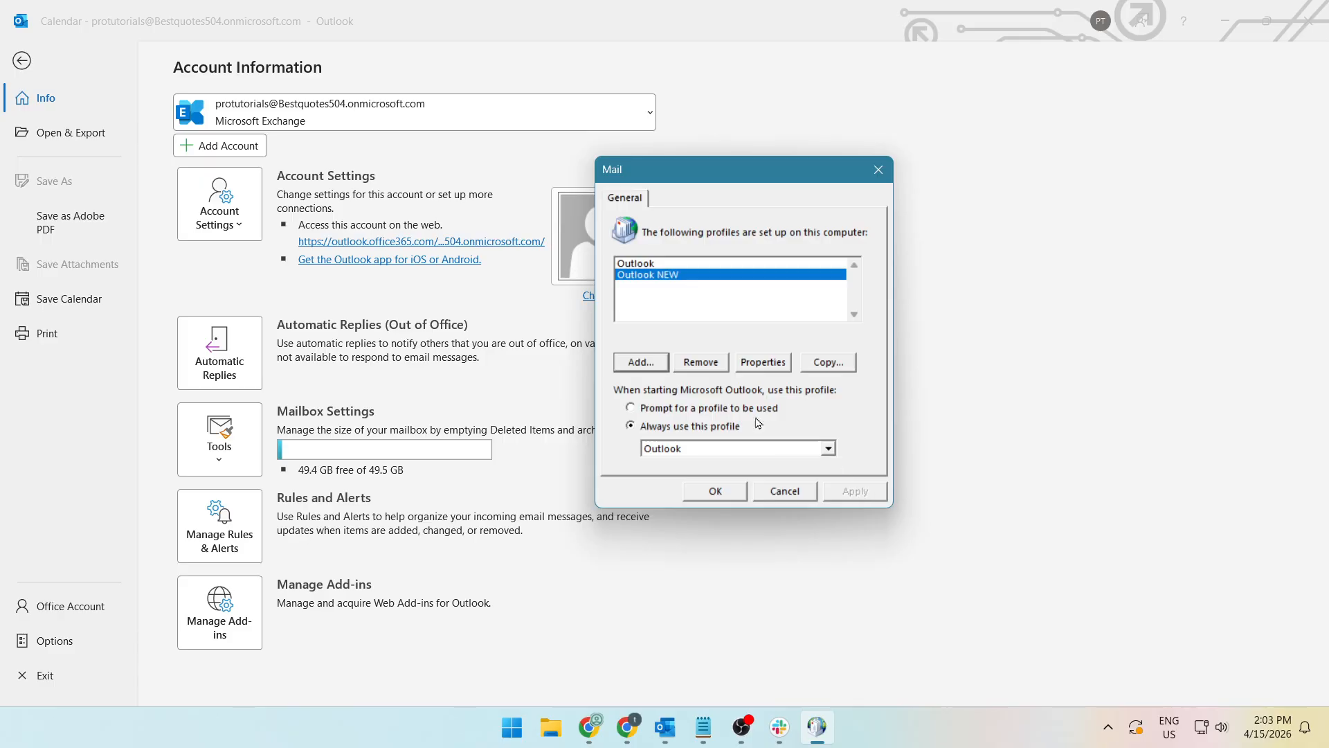
# - Set Outlook NEW as the profile always used when starting Outlook and save the profile settings
pyautogui.click(690, 448)
pyautogui.click(693, 473)
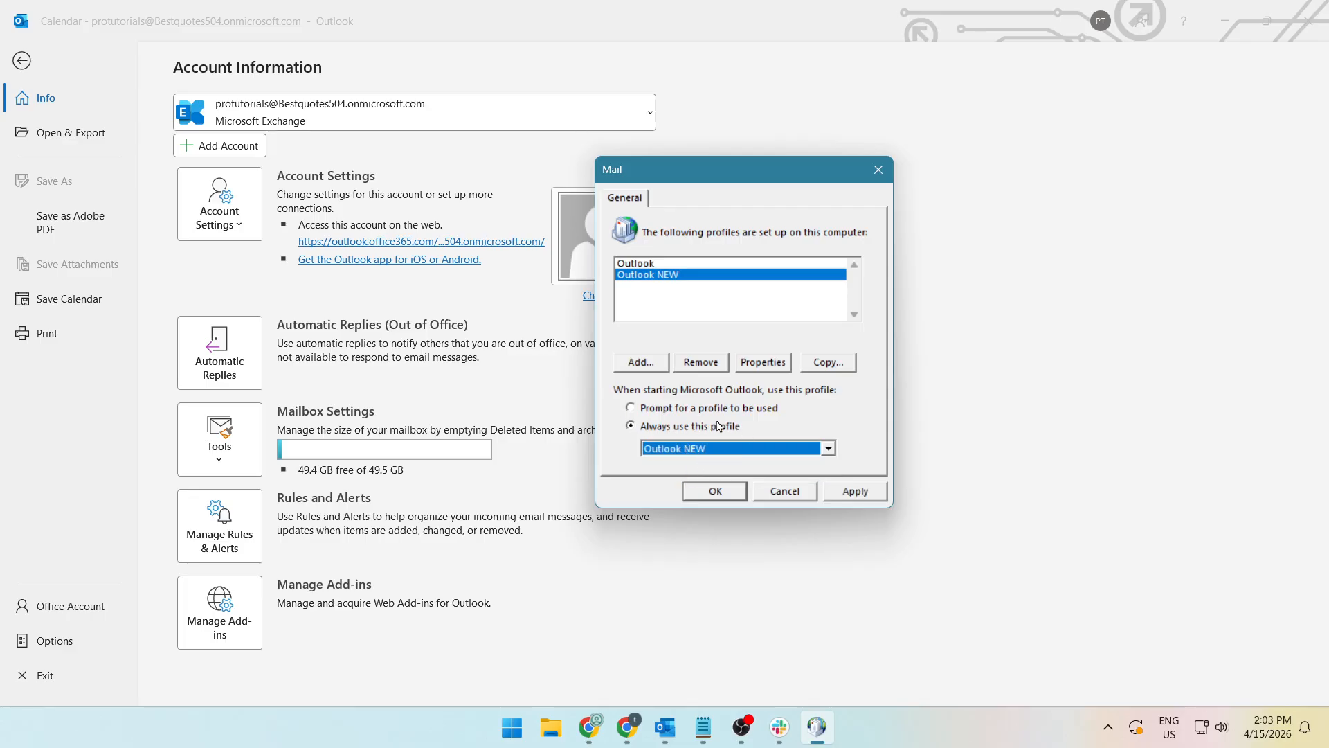
pyautogui.click(707, 449)
pyautogui.click(691, 476)
pyautogui.click(715, 490)
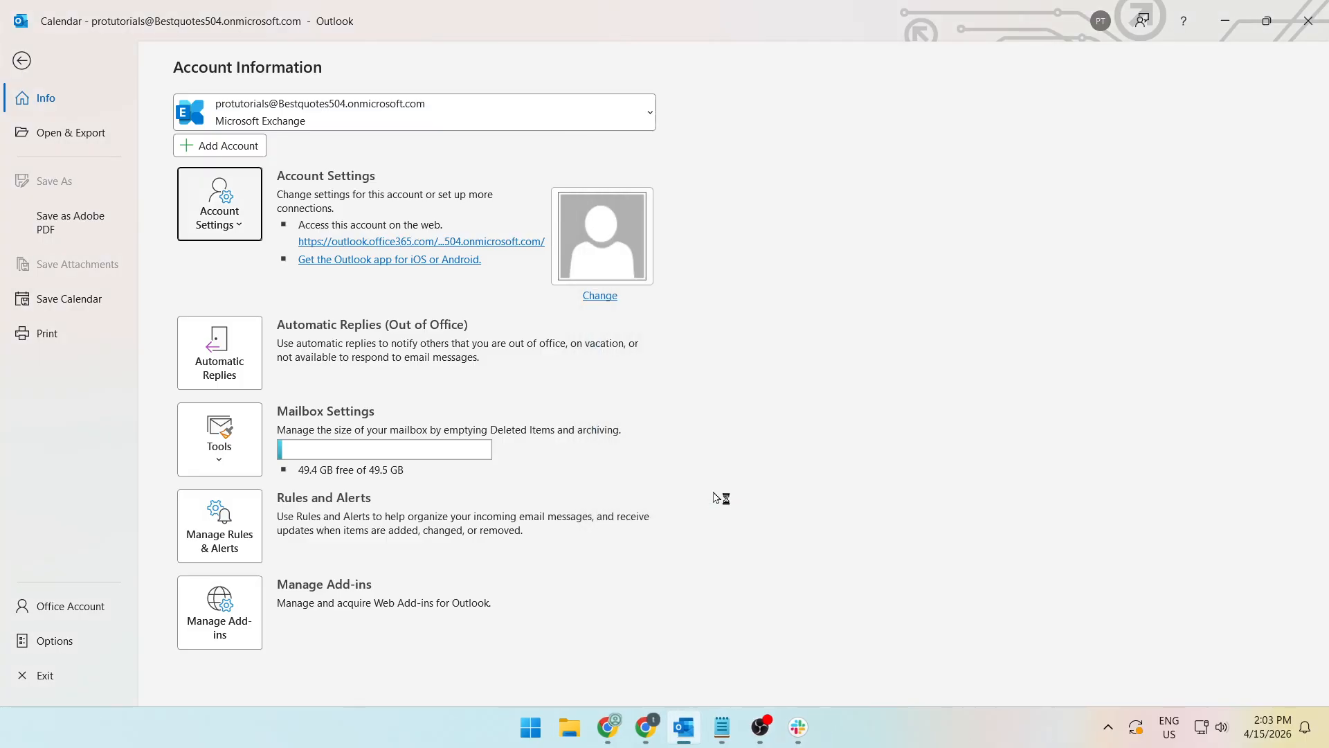
# - Close and reopen Outlook, and review the calendar groups listed under the new profile
pyautogui.click(1319, 7)
pyautogui.click(694, 732)
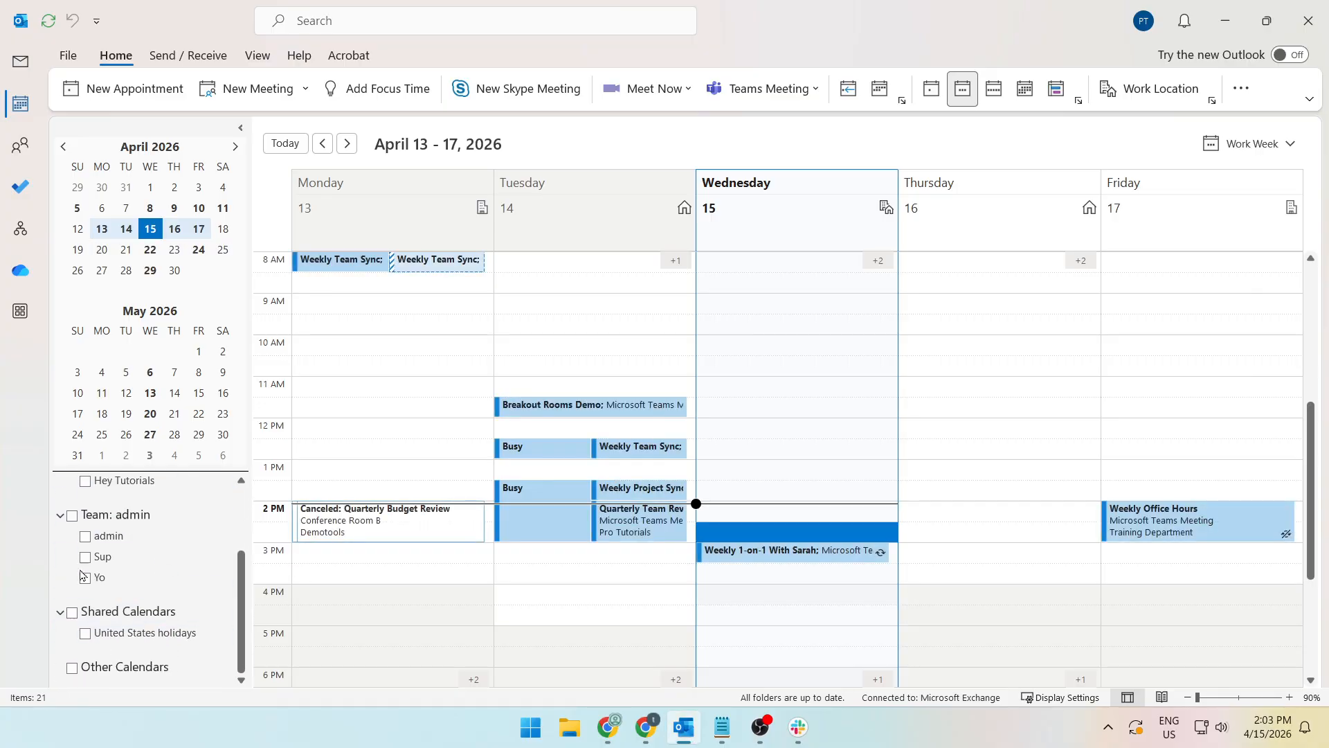
pyautogui.scroll(-3, 159, 625)
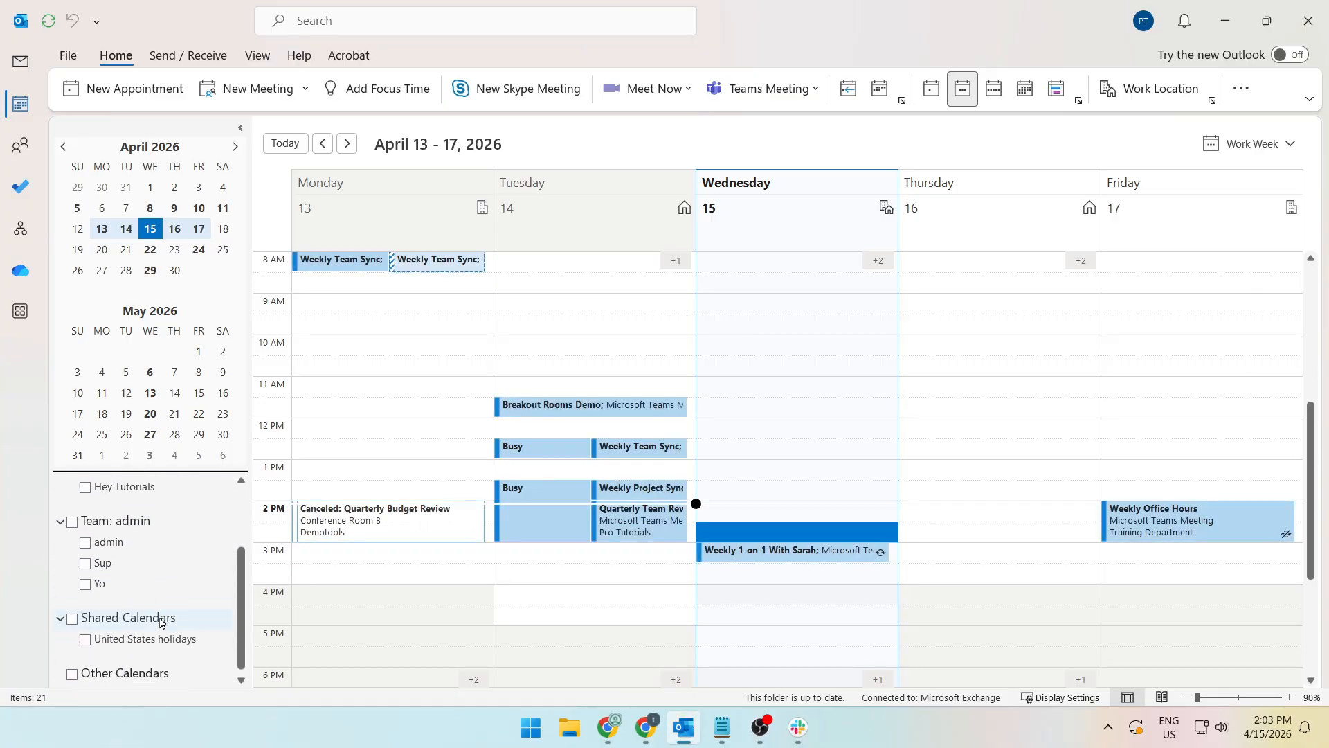
pyautogui.scroll(3, 160, 624)
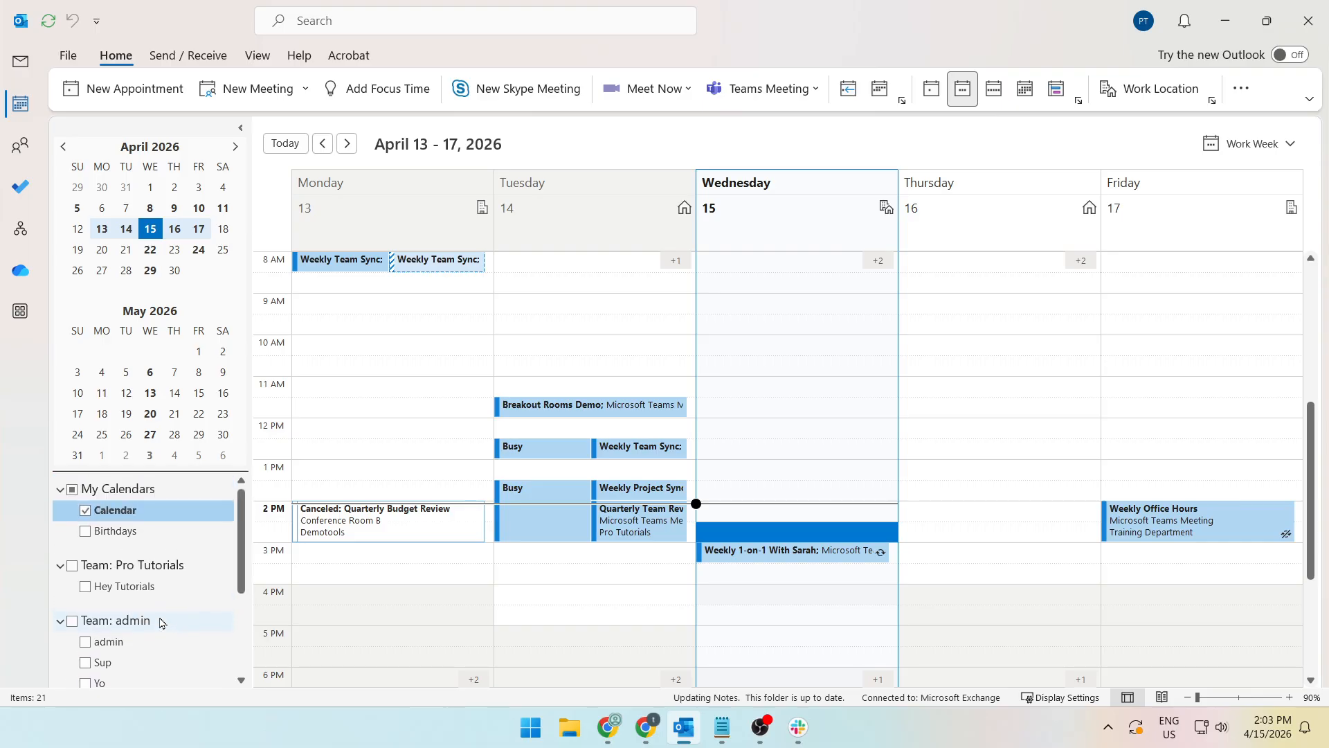